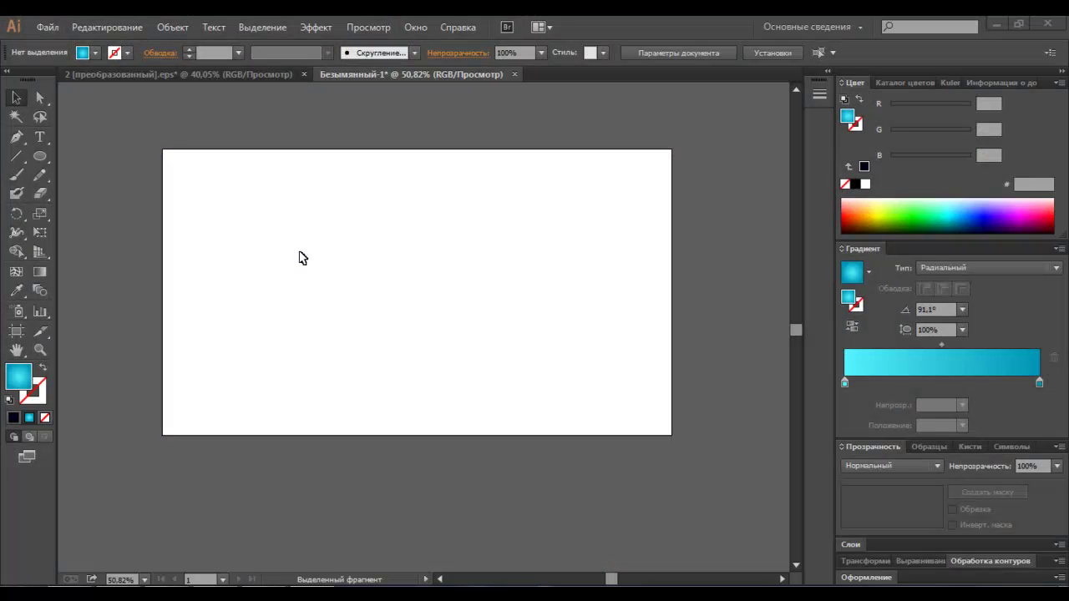
# Create a 1280×720 pt background rectangle with the Rectangle tool
pyautogui.moveTo(39, 156); pyautogui.dragTo(75, 158)
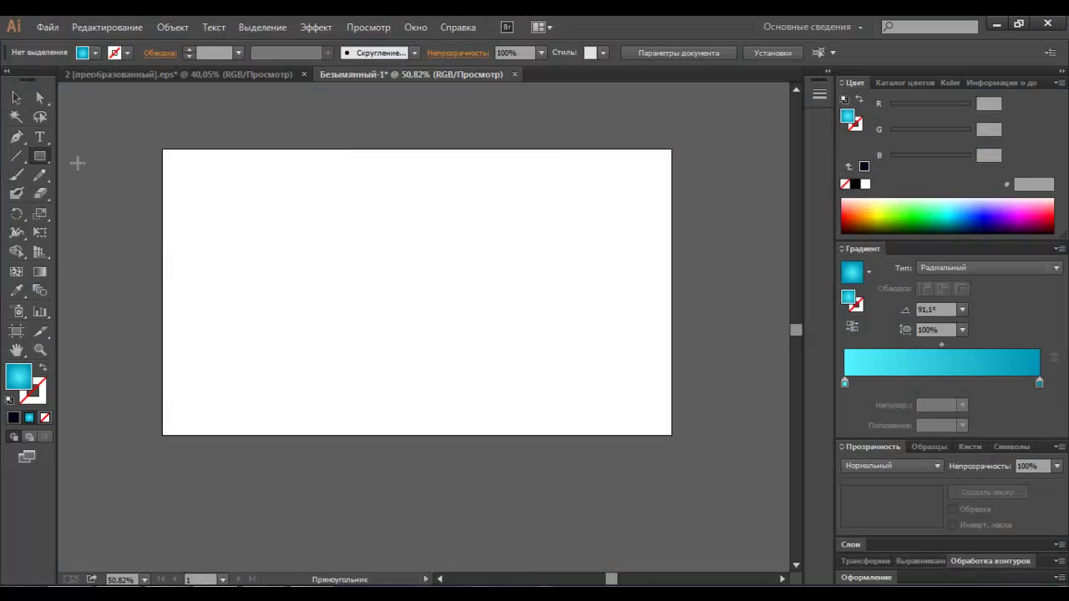
pyautogui.click(416, 289)
pyautogui.press('Tab')
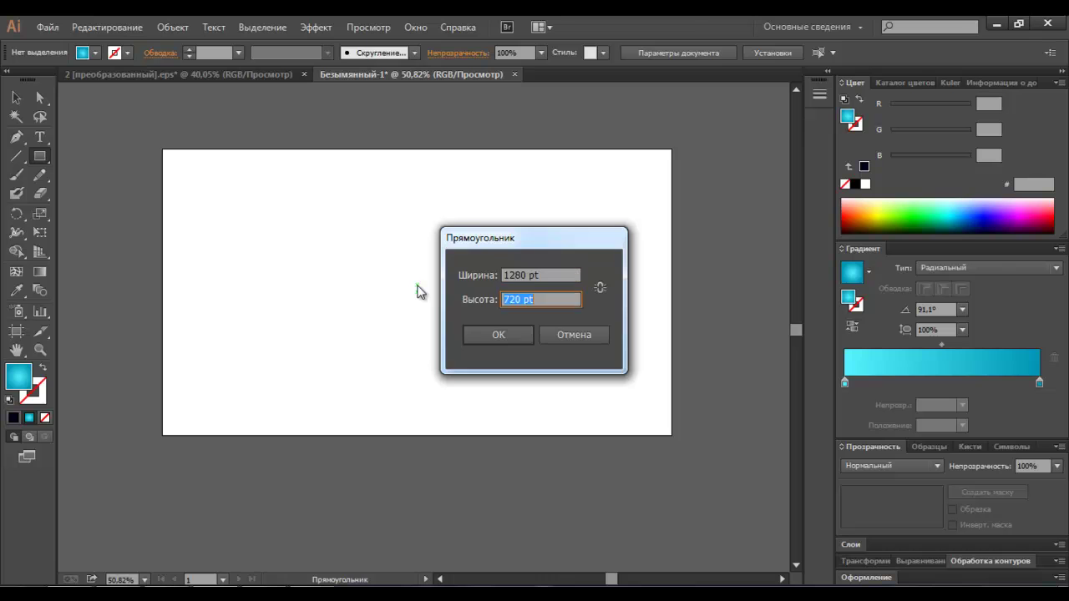
pyautogui.press('Return')
# Center the rectangle horizontally and vertically so it fills the artboard
pyautogui.press('v')
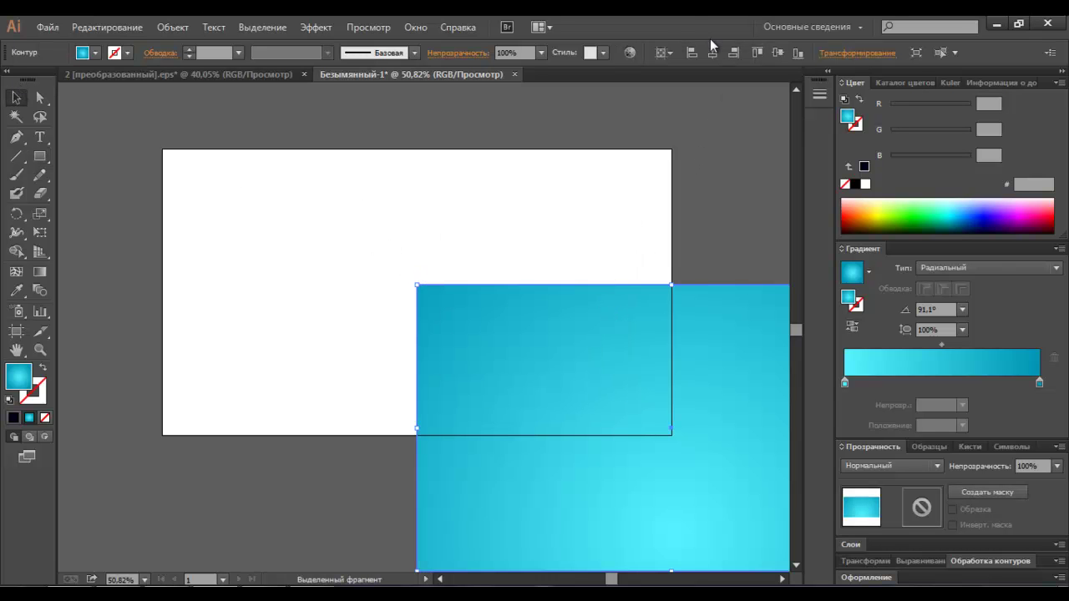
pyautogui.click(713, 51)
pyautogui.click(777, 51)
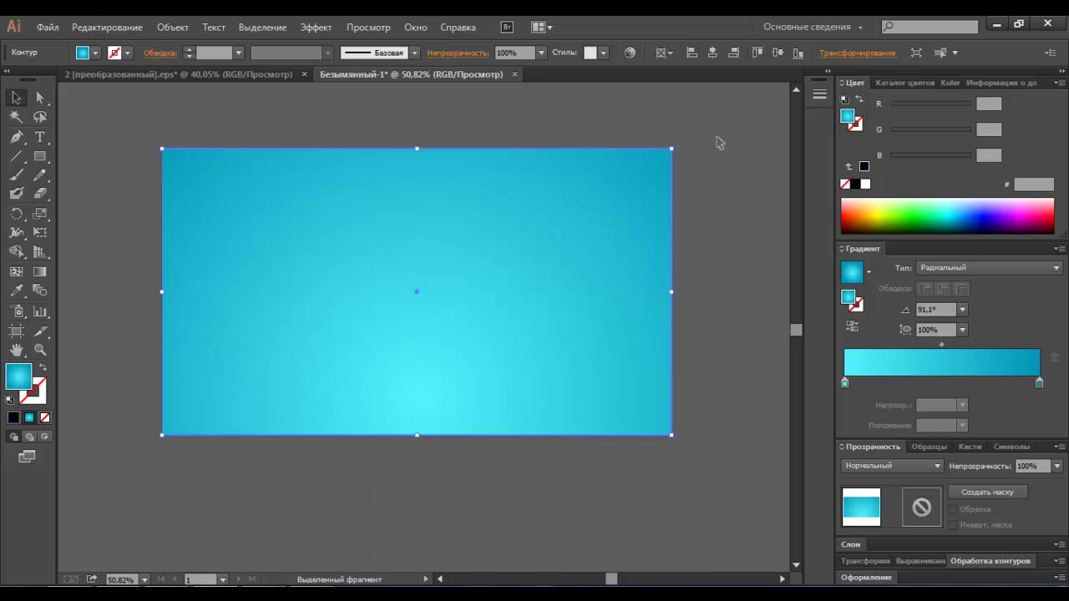
pyautogui.click(723, 129)
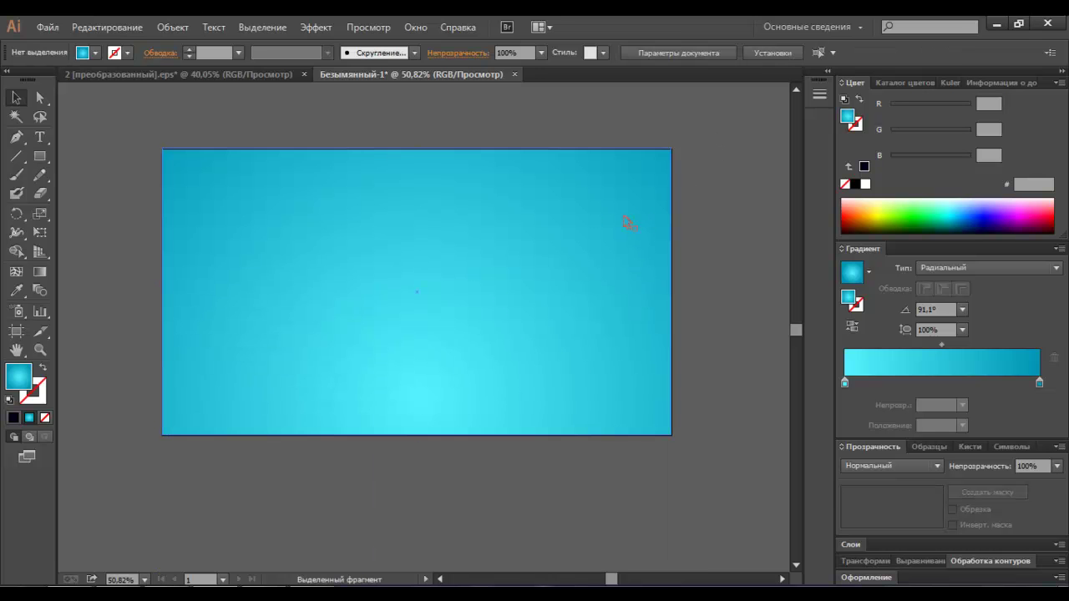
# Draw a hexagon in the upper part of the artboard with the Polygon tool
pyautogui.click(39, 156)
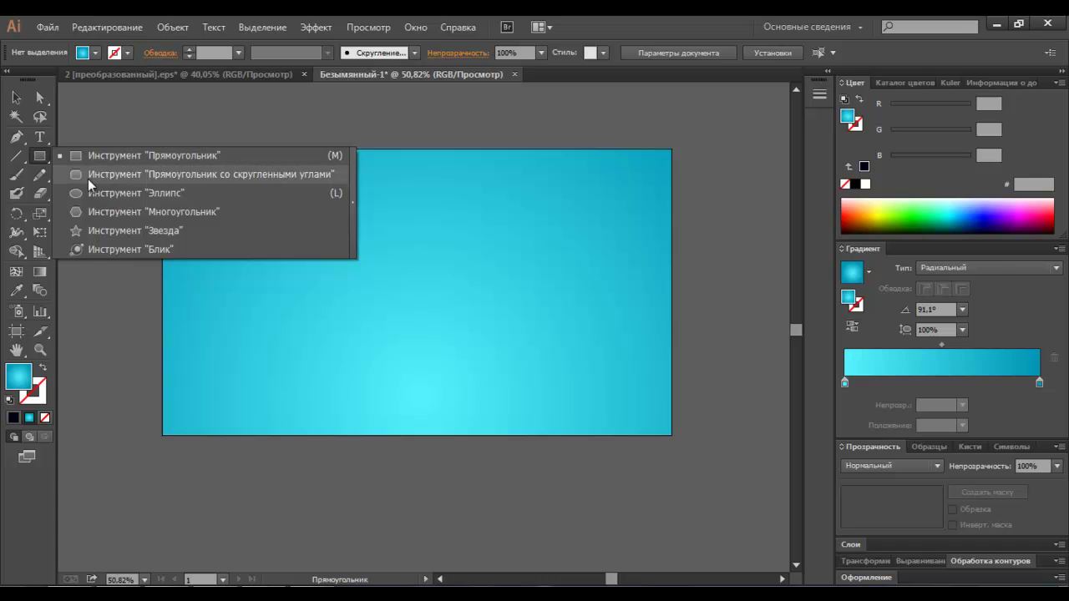
pyautogui.click(92, 211)
pyautogui.moveTo(368, 243); pyautogui.dragTo(432, 281)
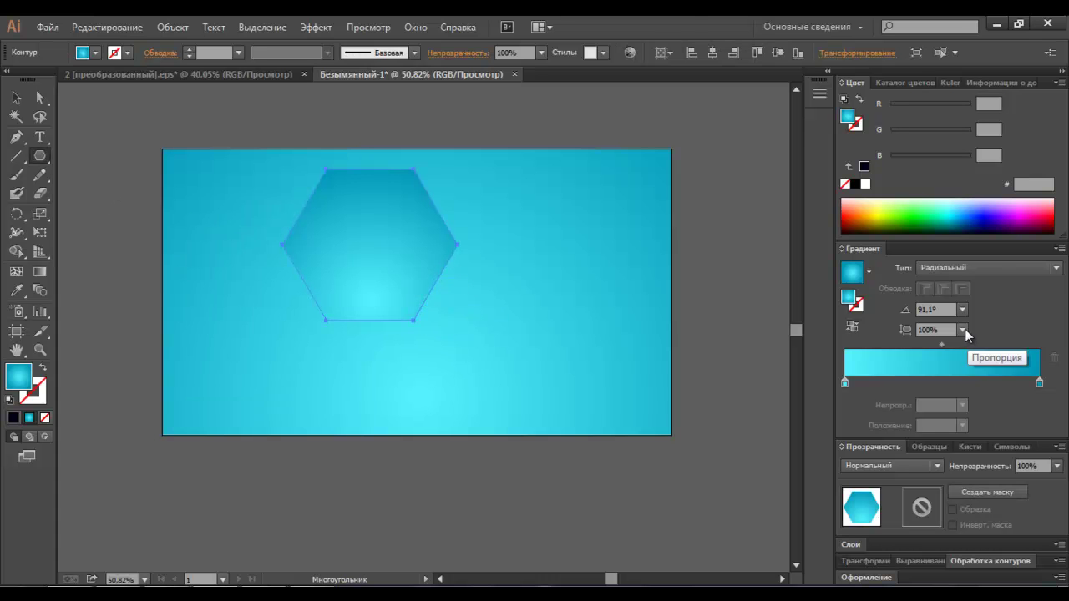
# Fill the hexagon with the black-and-white gradient preset set to Radial
pyautogui.click(868, 271)
pyautogui.click(835, 306)
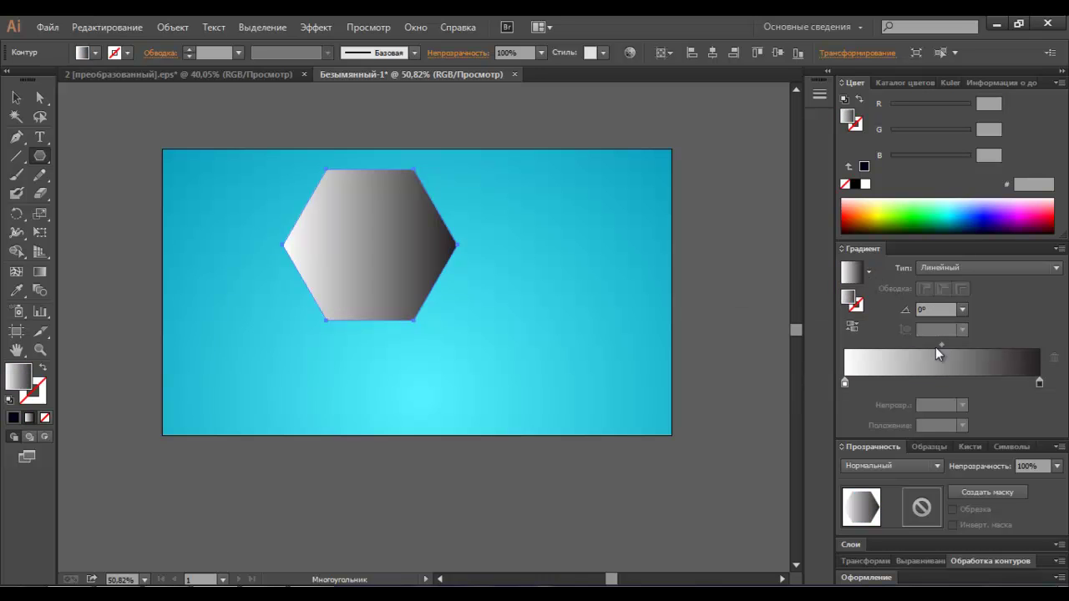
pyautogui.click(953, 265)
pyautogui.click(932, 294)
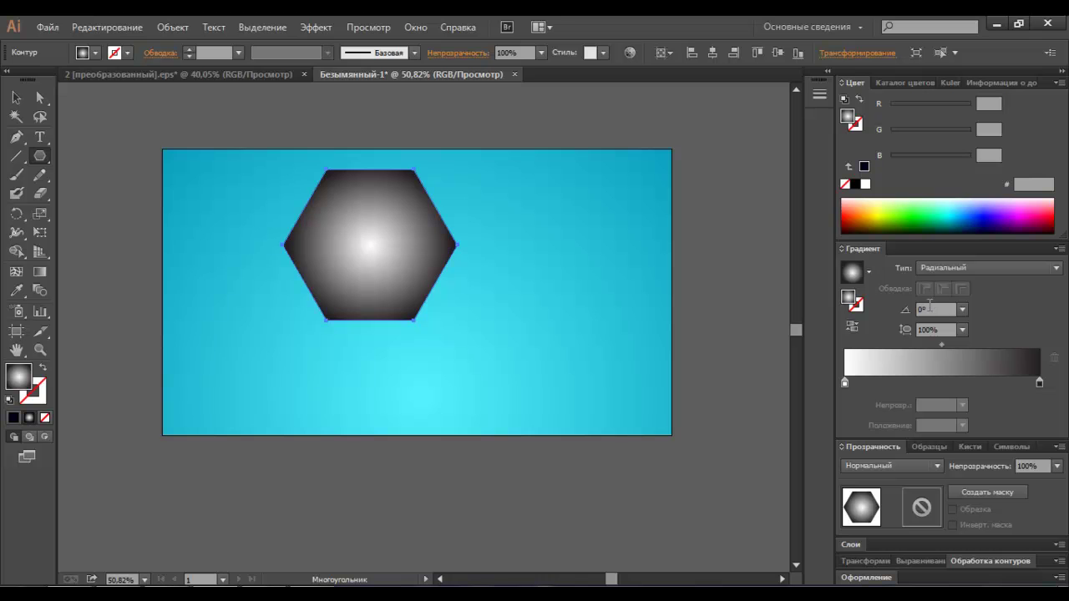
pyautogui.click(40, 270)
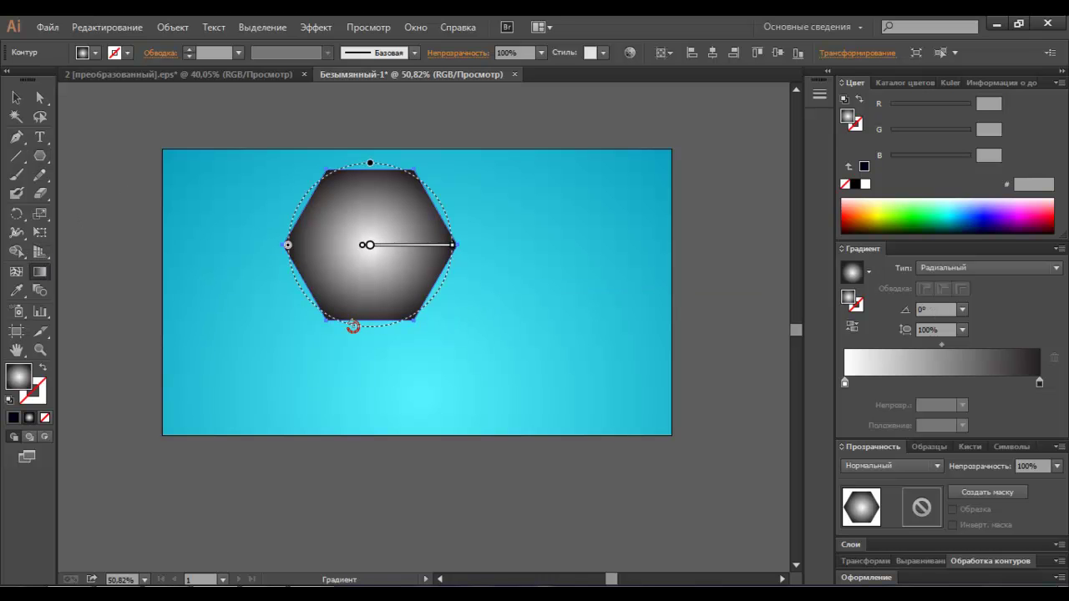
# Re-aim the hexagon's gradient to 51.3°, fading white to light grey toward the upper right
pyautogui.moveTo(293, 342)
pyautogui.mouseDown()
pyautogui.moveTo(465, 132)
pyautogui.moveTo(463, 155)
pyautogui.mouseUp()
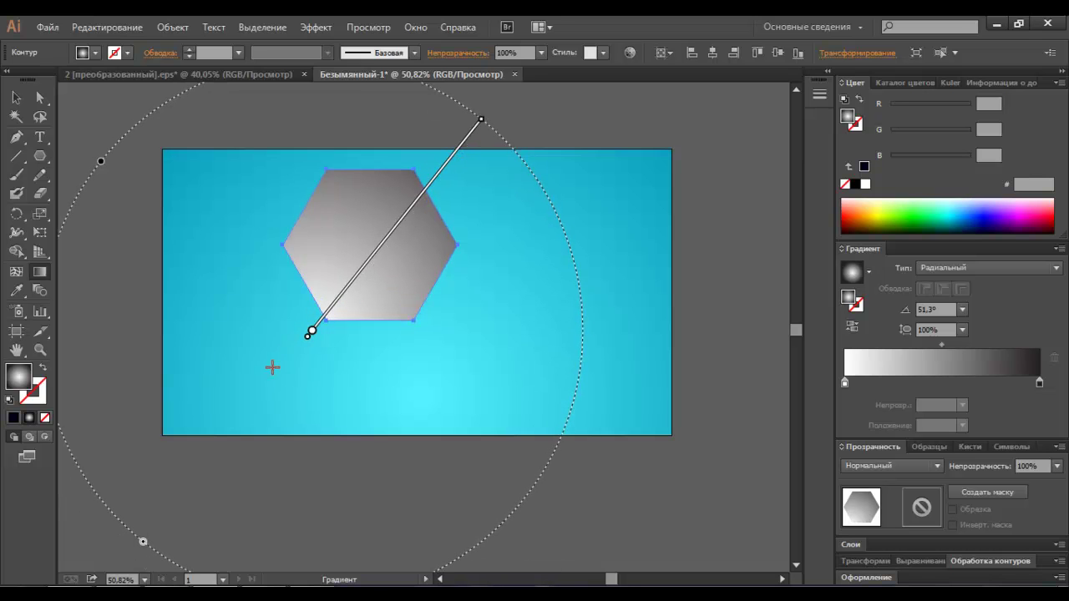
pyautogui.moveTo(314, 331); pyautogui.dragTo(407, 255)
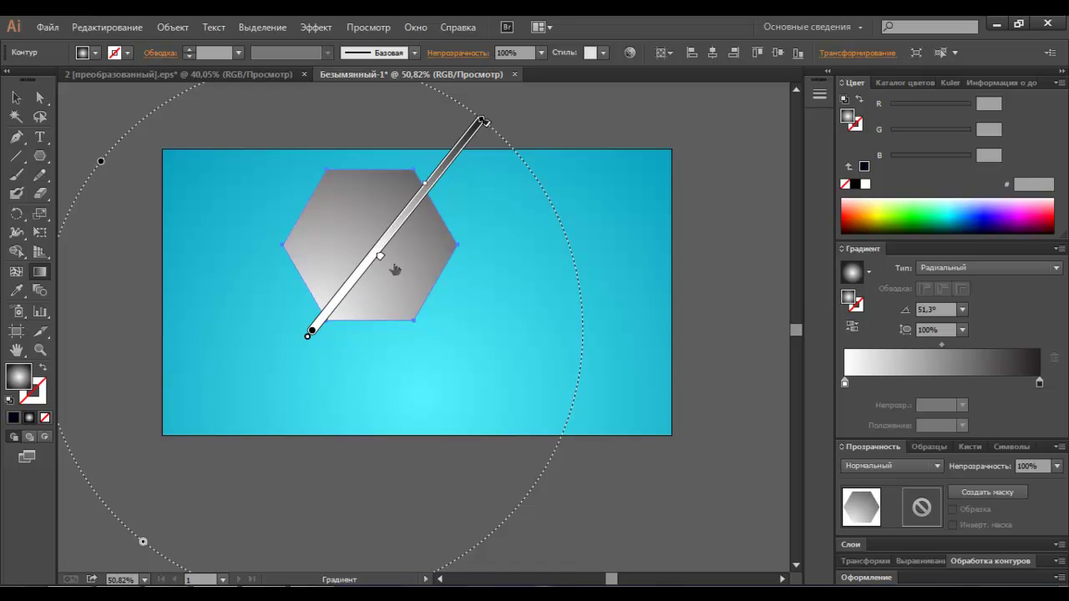
pyautogui.moveTo(394, 243)
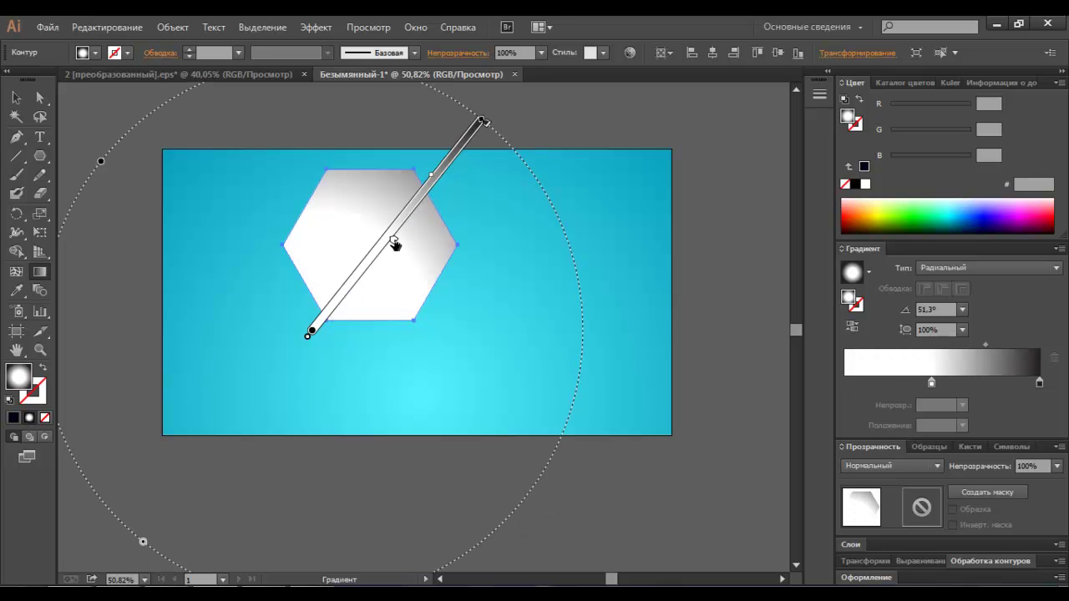
pyautogui.moveTo(359, 284); pyautogui.dragTo(359, 282)
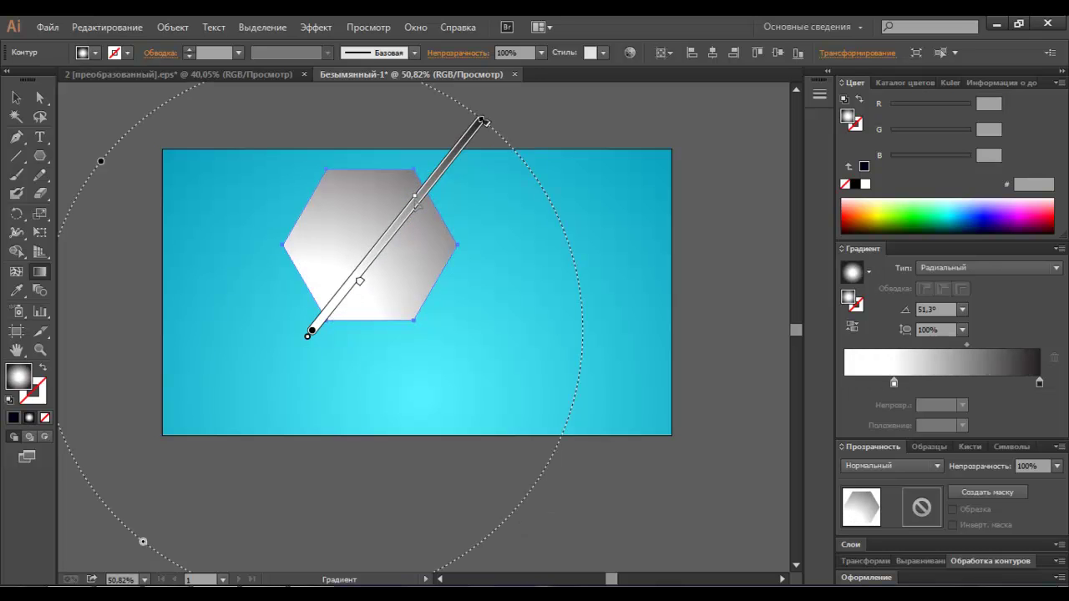
pyautogui.moveTo(419, 194); pyautogui.dragTo(451, 156)
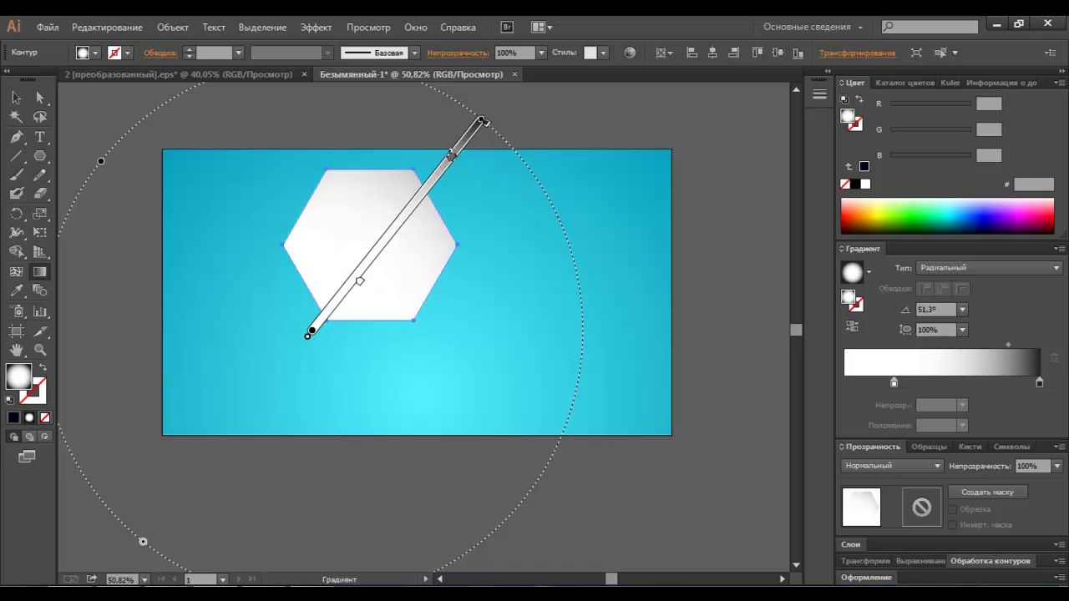
pyautogui.moveTo(361, 286); pyautogui.dragTo(338, 310)
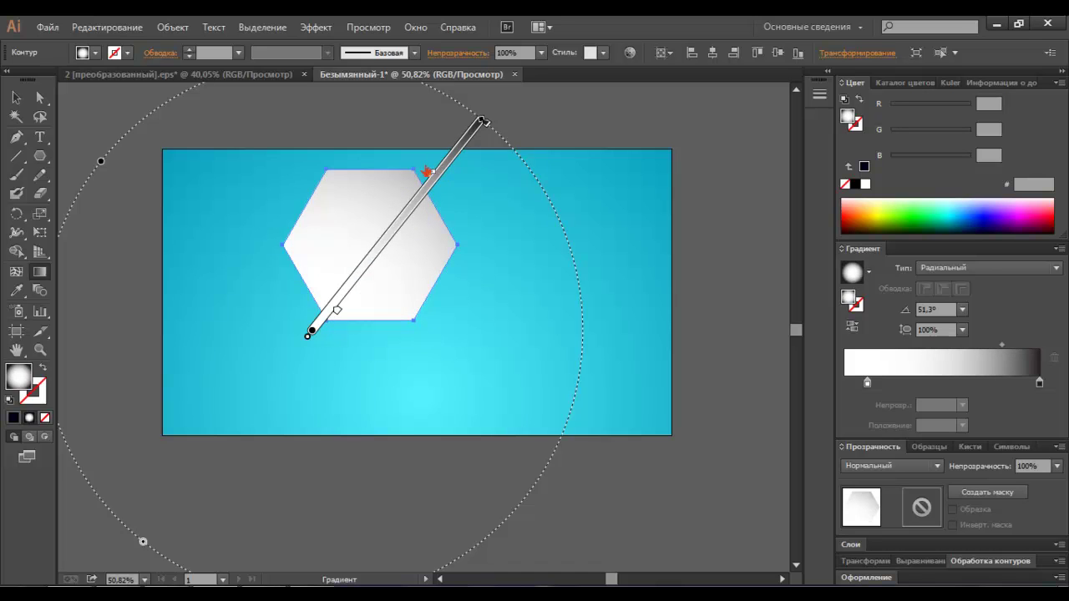
pyautogui.moveTo(427, 171); pyautogui.dragTo(432, 172)
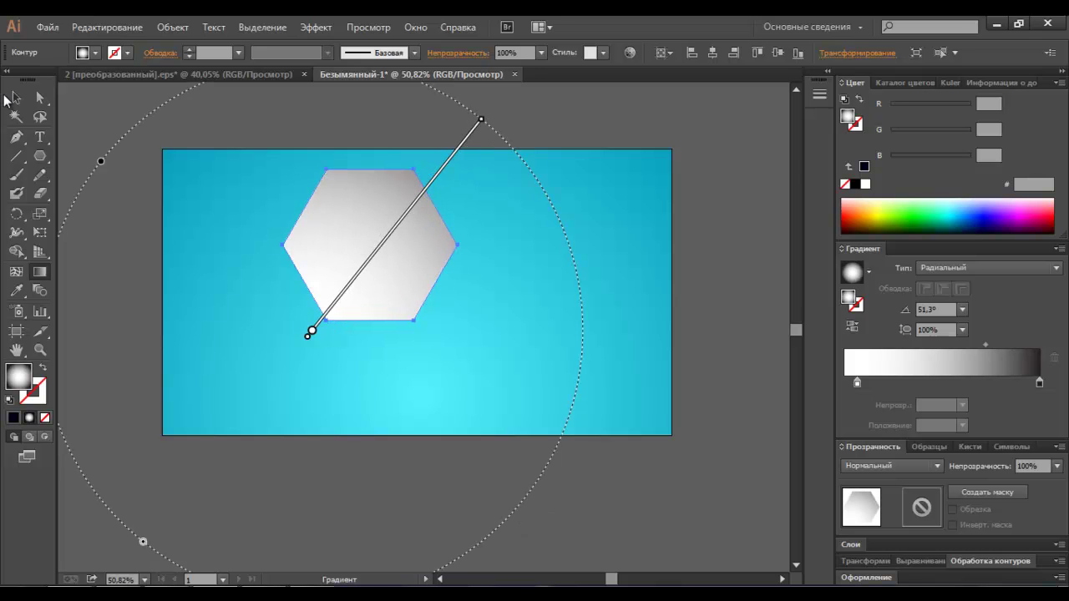
# Nudge the hexagon slightly left and down
pyautogui.click(15, 98)
pyautogui.click(90, 121)
pyautogui.moveTo(362, 256); pyautogui.dragTo(359, 262)
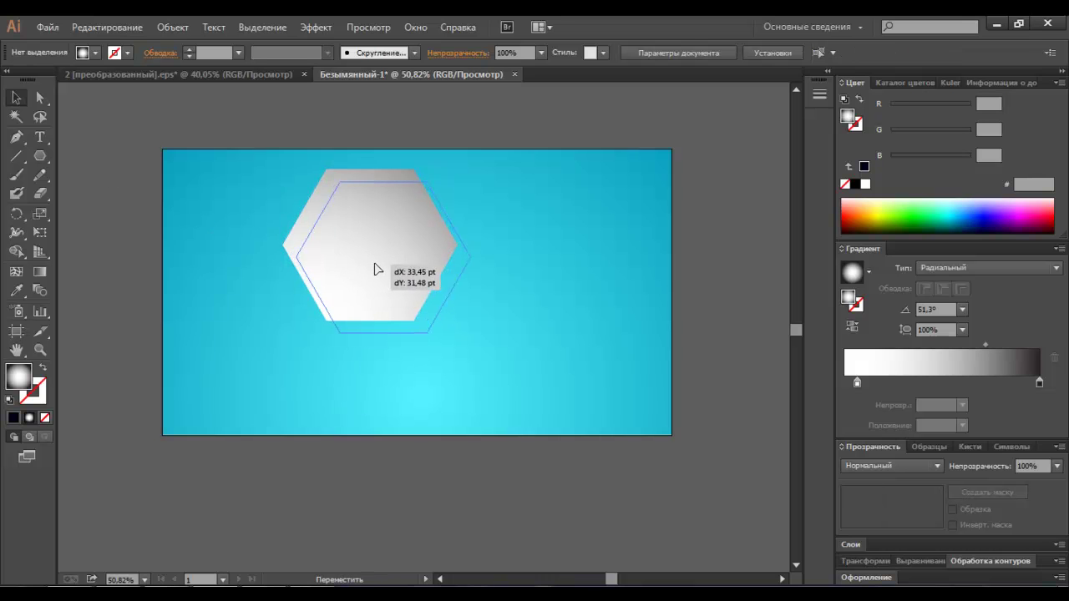
pyautogui.click(137, 196)
# Select the hexagon and zoom in on it
pyautogui.click(16, 137)
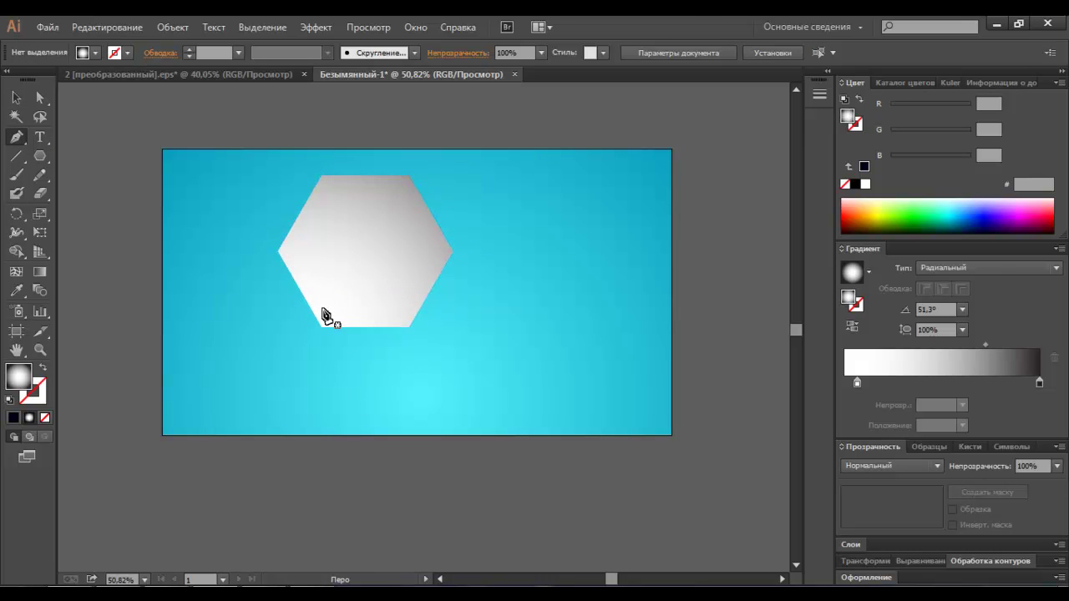
pyautogui.click(25, 98)
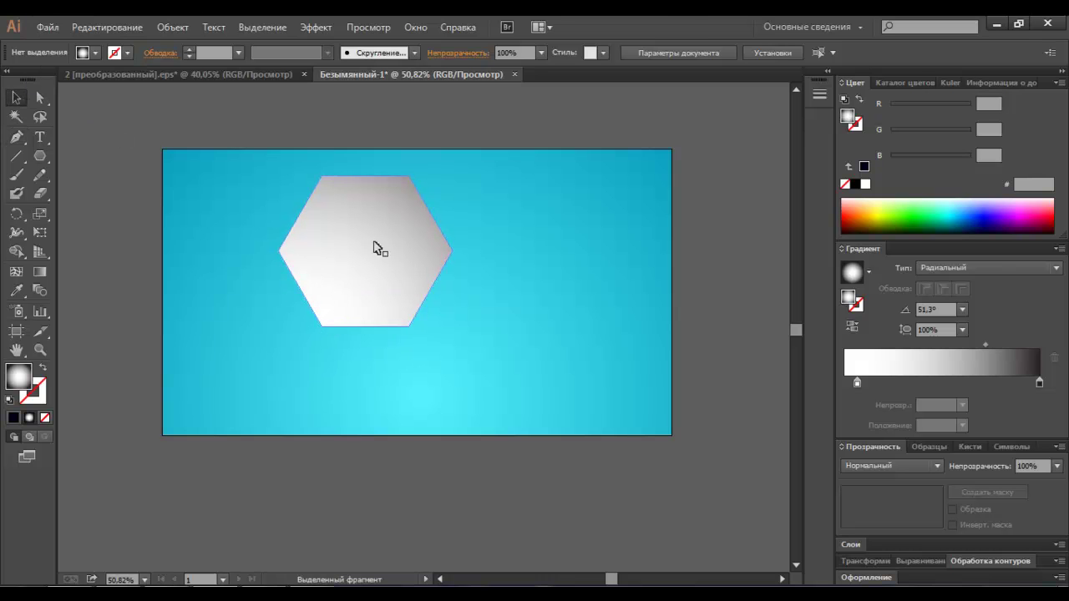
pyautogui.click(409, 250)
pyautogui.click(240, 285)
pyautogui.scroll(2, 240, 286)
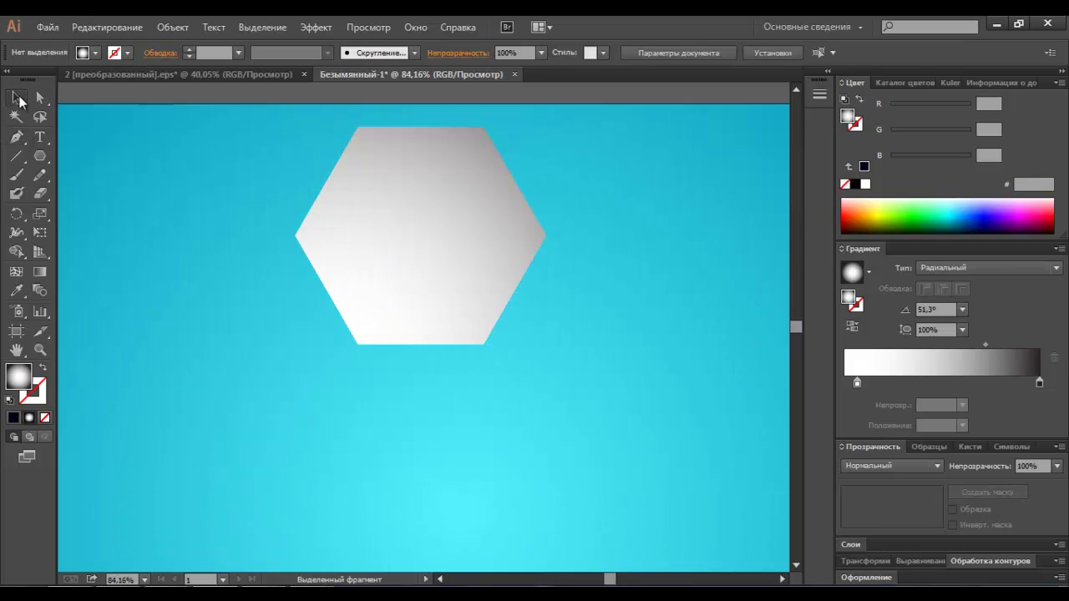
# Draw a closed four-sided strip hanging from the hexagon's bottom corners
pyautogui.click(16, 139)
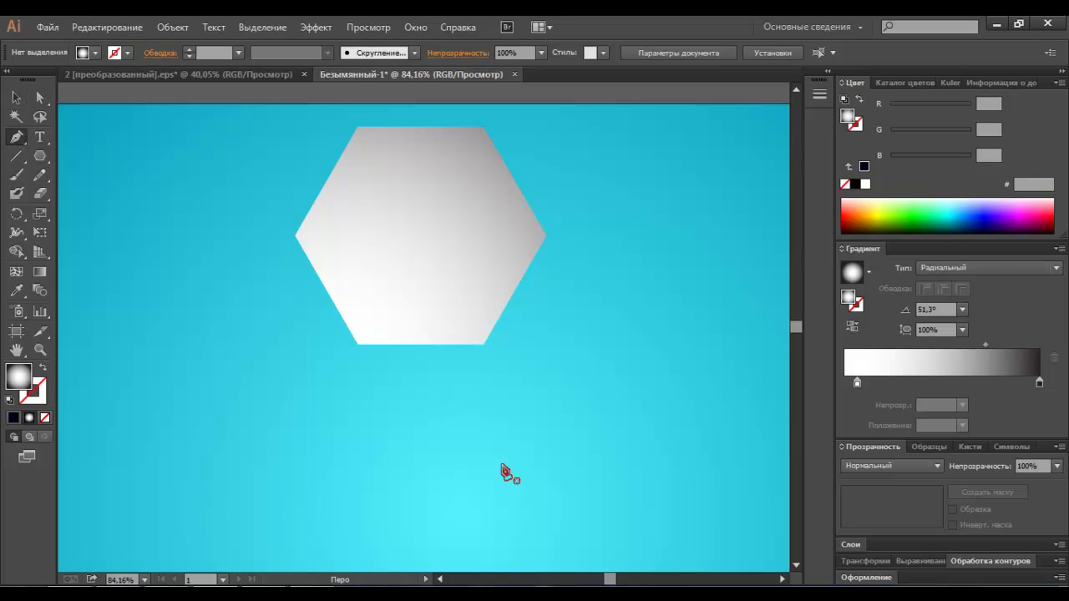
pyautogui.click(358, 344)
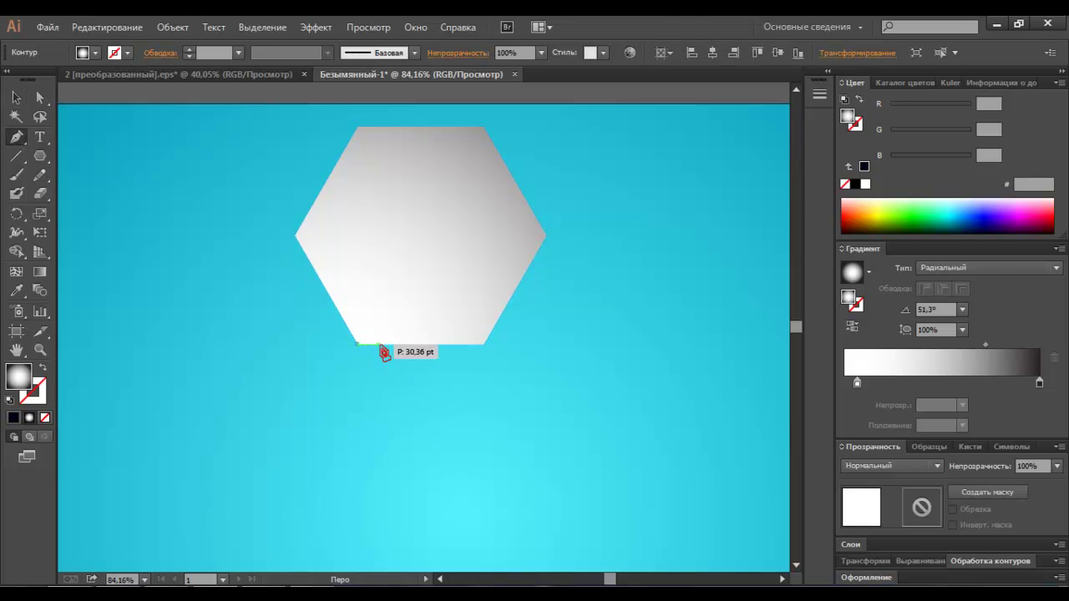
pyautogui.click(458, 343)
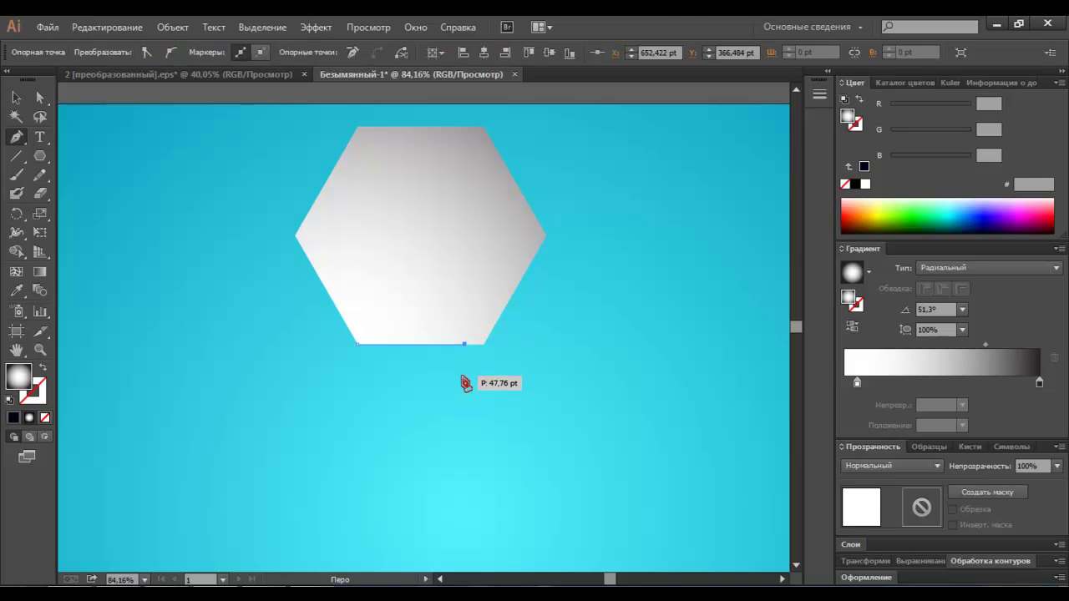
pyautogui.click(456, 380)
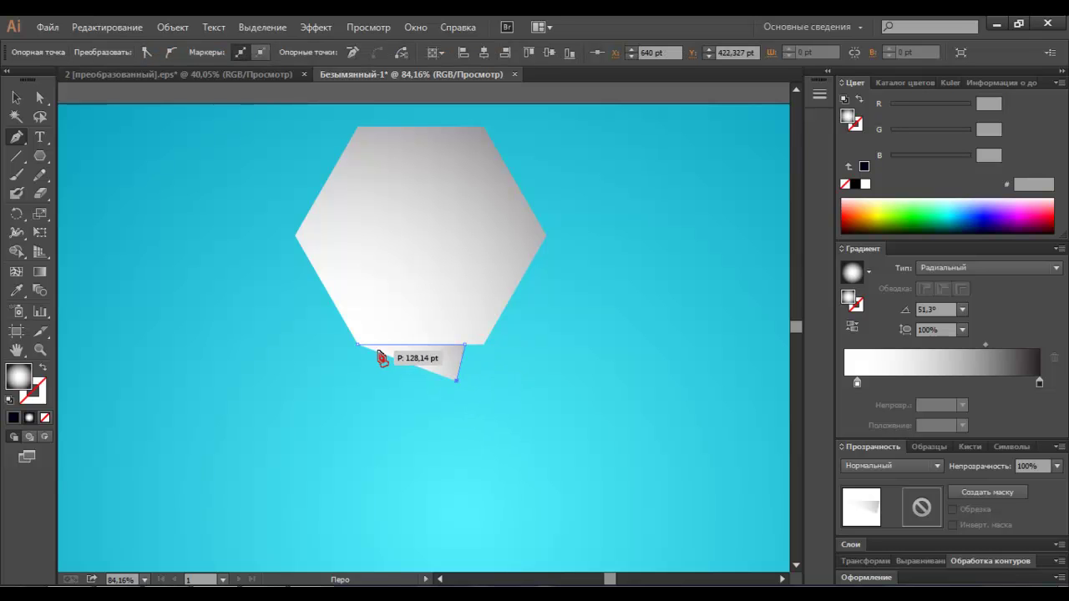
pyautogui.click(357, 345)
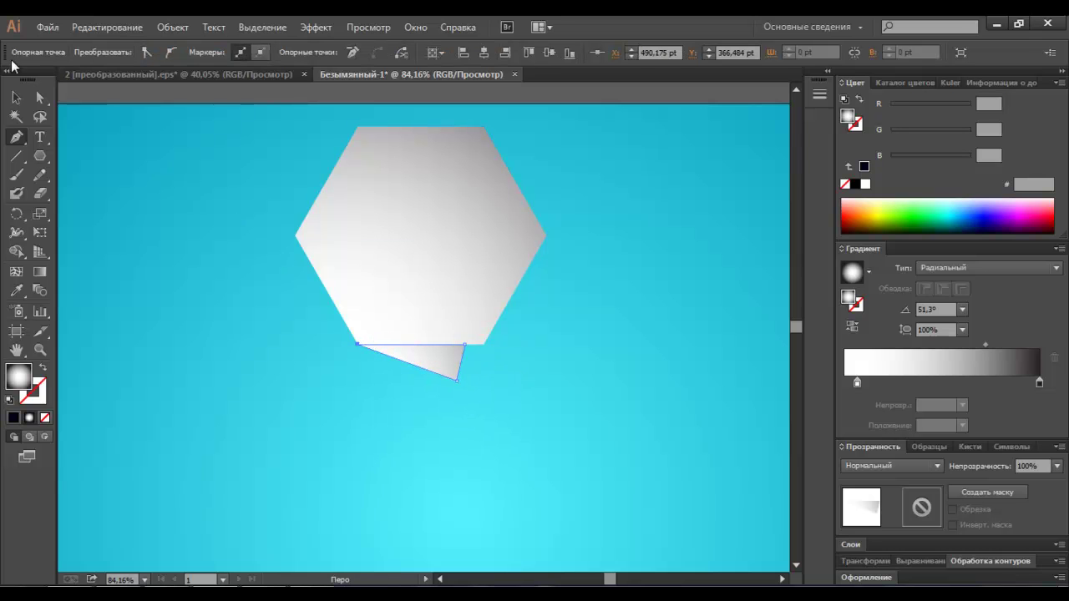
pyautogui.click(15, 98)
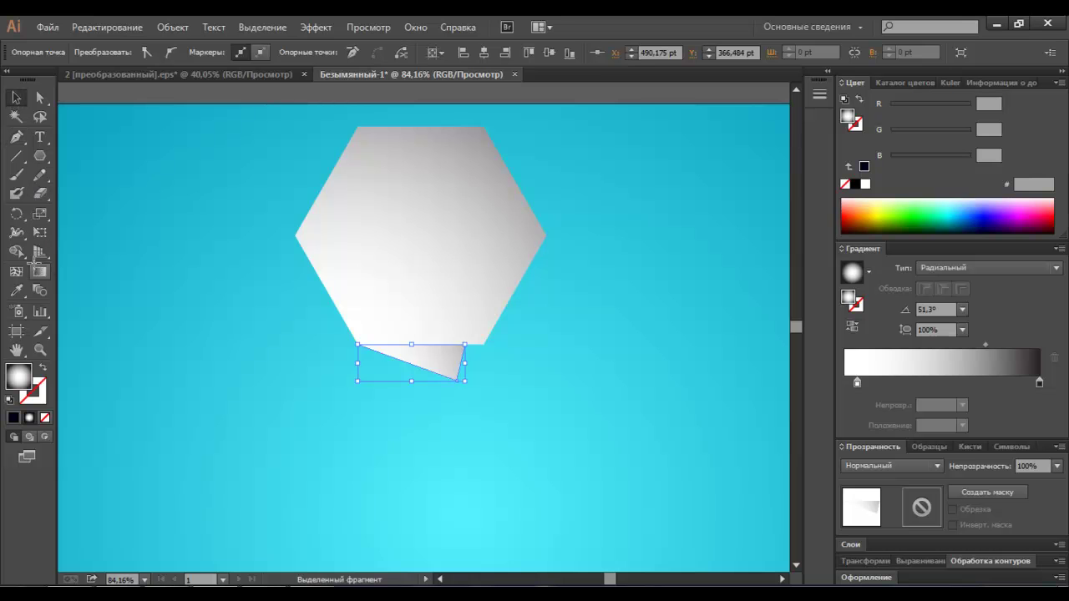
pyautogui.click(39, 271)
# Reposition the strip's gradient shading with the gradient annotator
pyautogui.moveTo(426, 321); pyautogui.dragTo(442, 315)
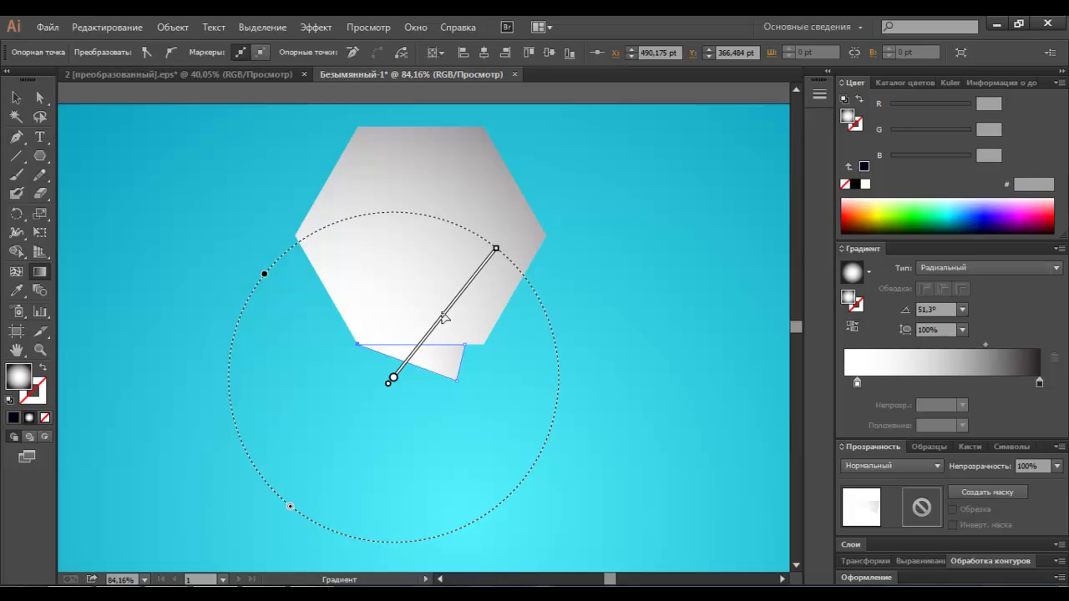
pyautogui.moveTo(443, 316); pyautogui.dragTo(439, 323)
pyautogui.click(16, 97)
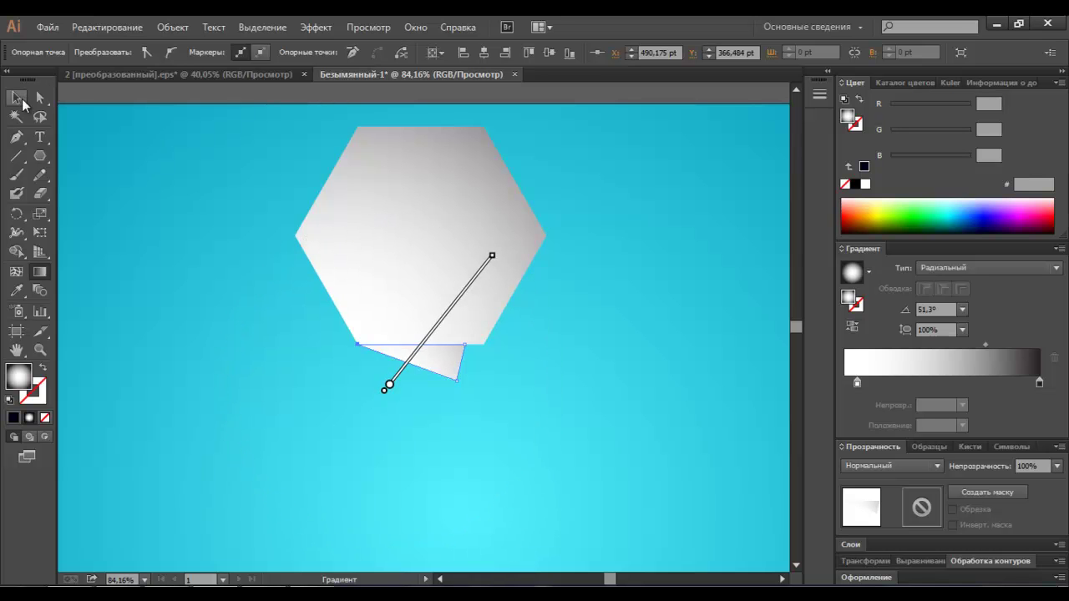
pyautogui.click(309, 358)
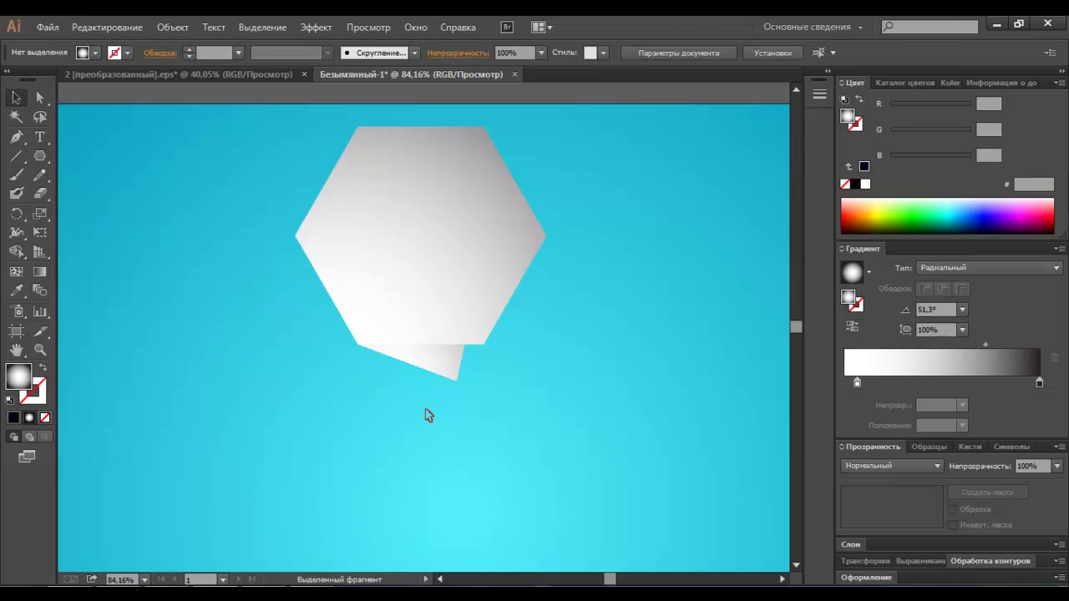
# Widen the strip slightly past the hexagon's lower right corner
pyautogui.click(455, 364)
pyautogui.moveTo(466, 364); pyautogui.dragTo(475, 368)
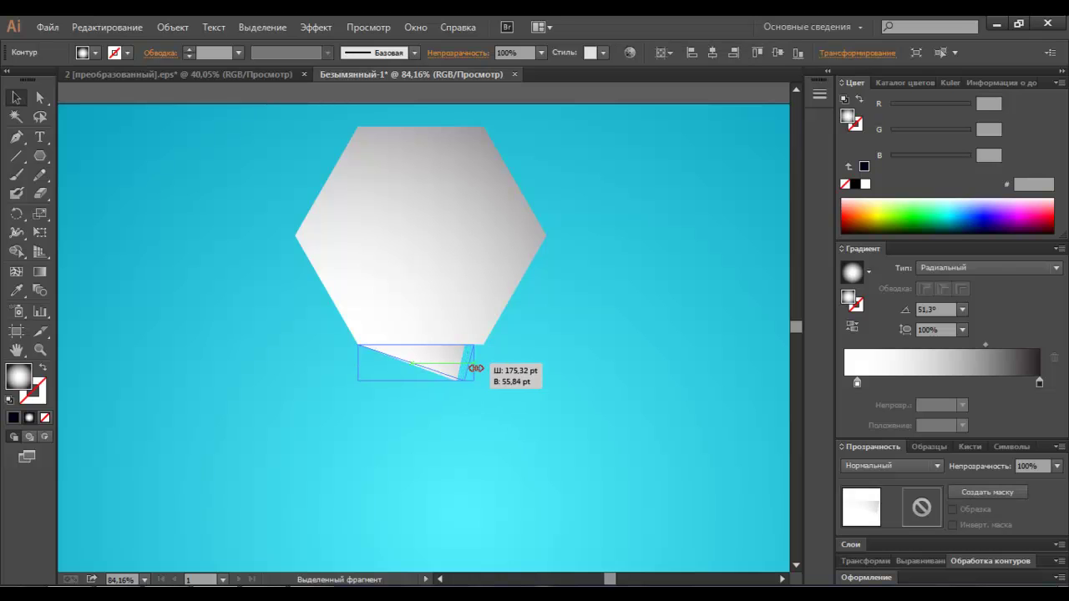
pyautogui.click(426, 436)
pyautogui.click(15, 137)
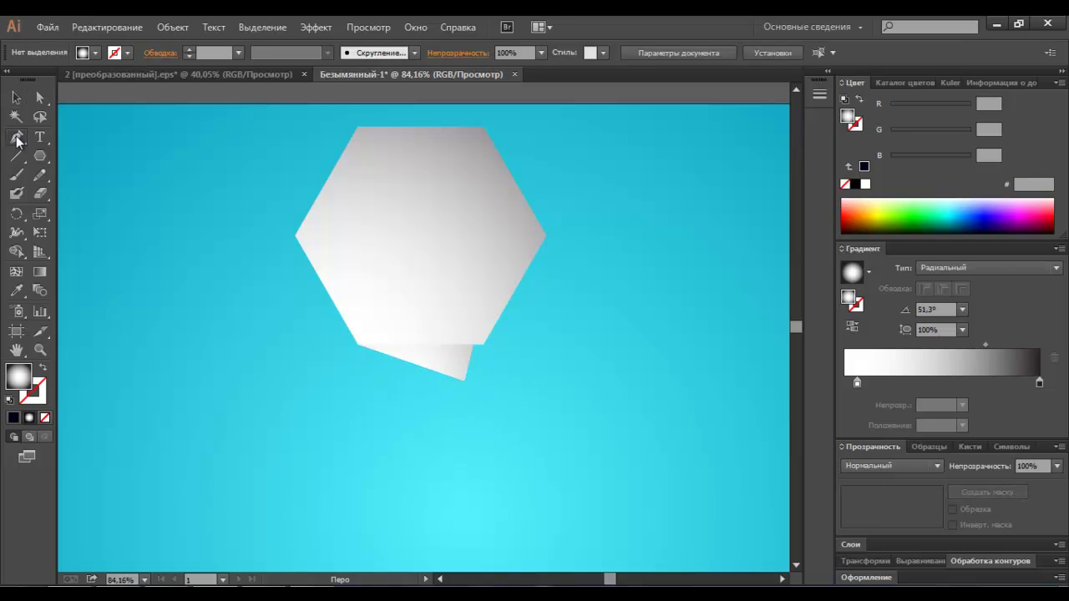
# Draw a closed triangular fold hanging below the strip
pyautogui.click(465, 383)
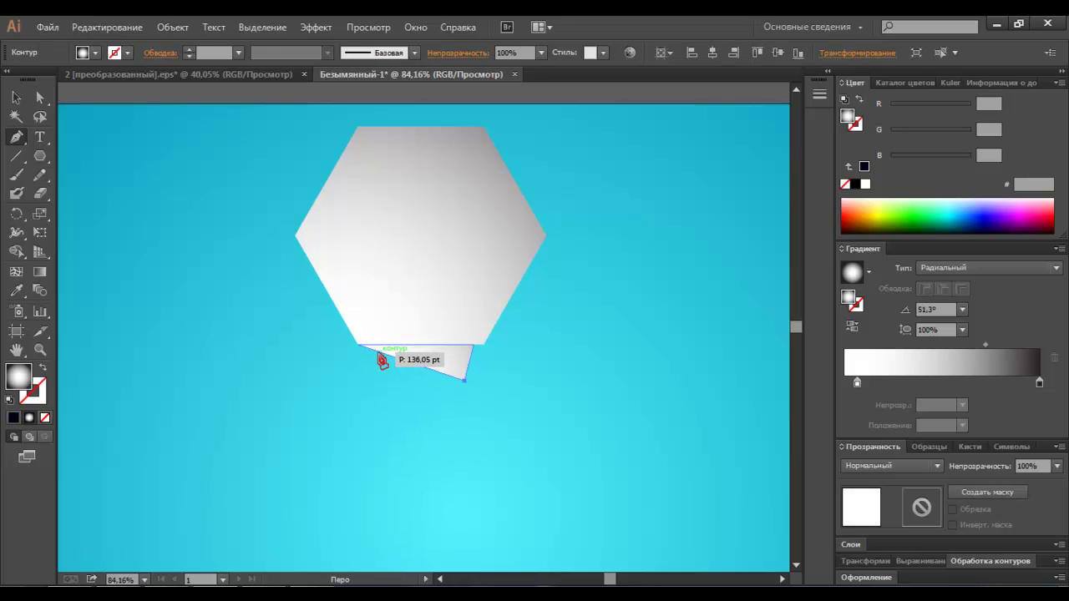
pyautogui.click(379, 351)
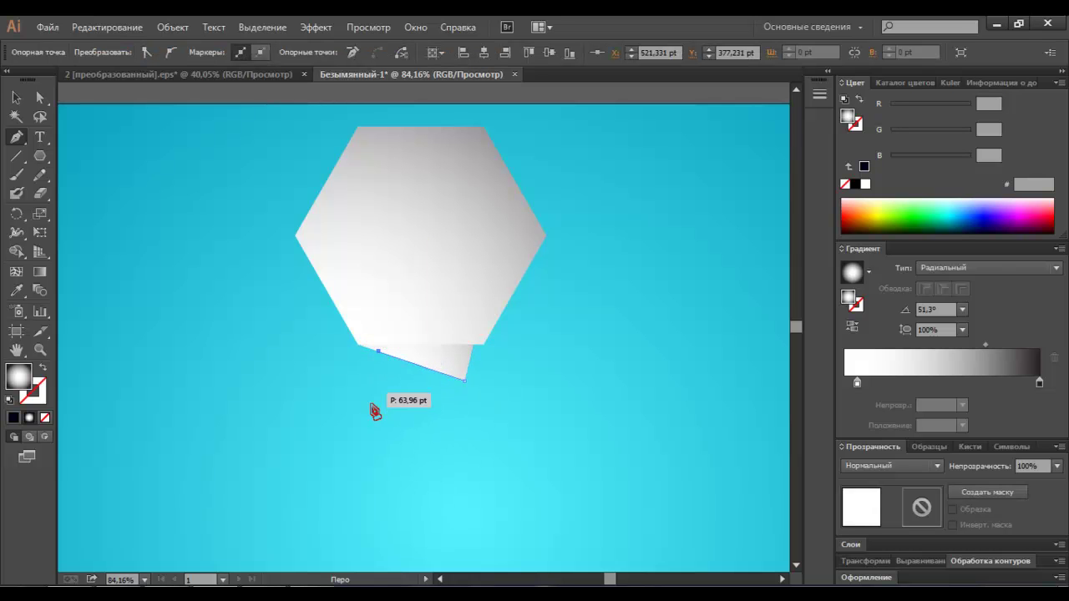
pyautogui.click(366, 451)
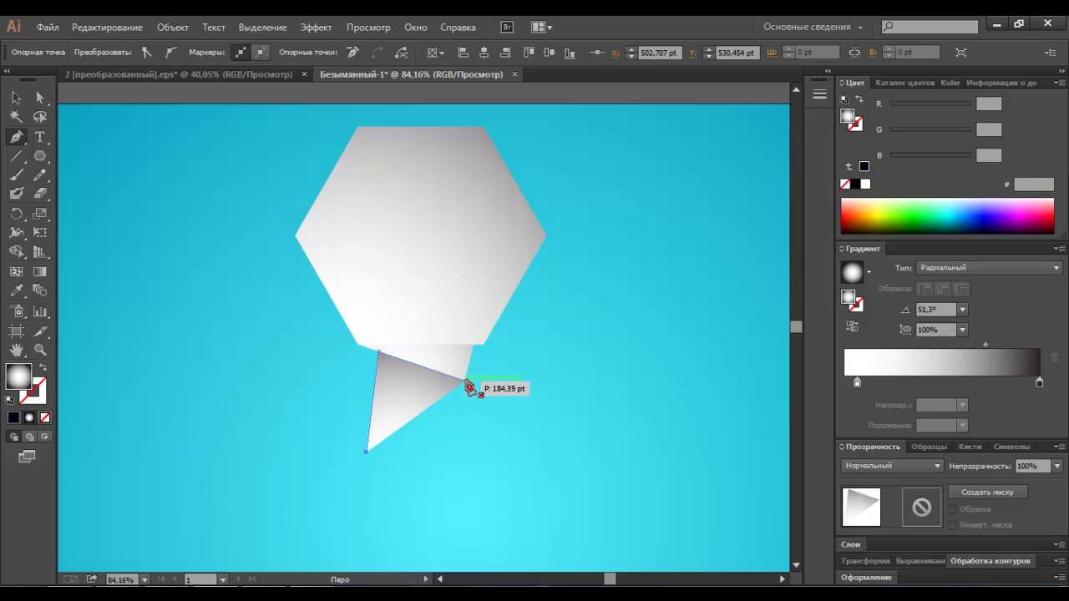
pyautogui.click(465, 381)
pyautogui.click(17, 98)
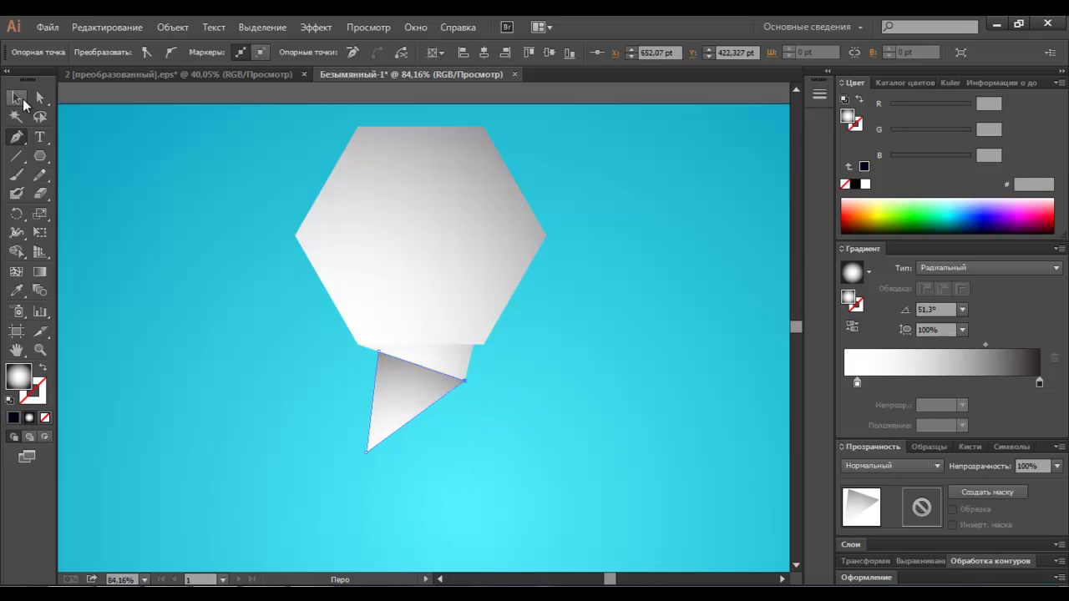
pyautogui.click(193, 314)
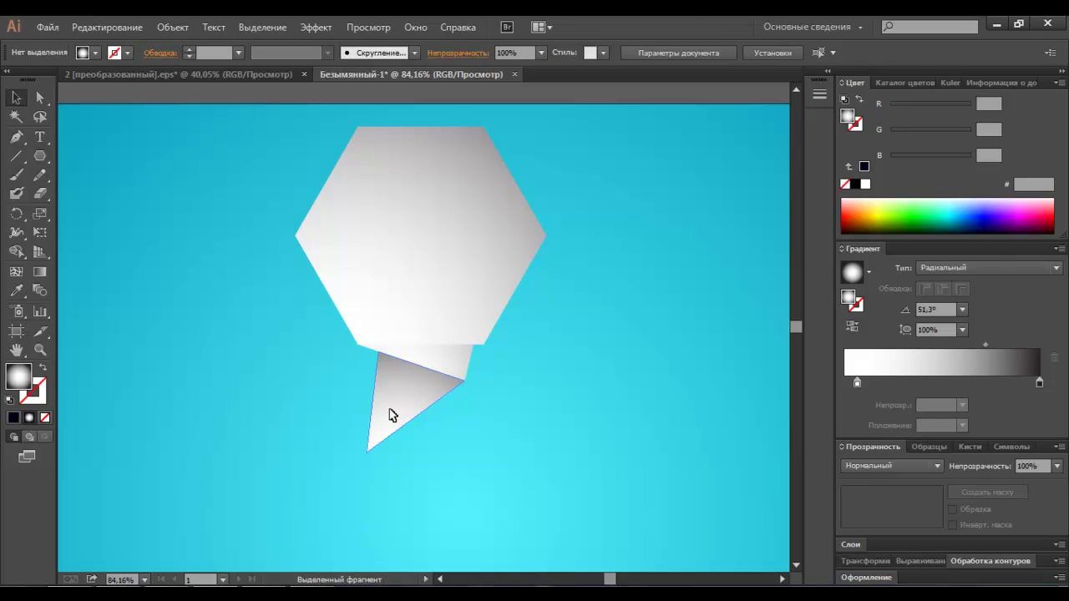
# Re-angle the gradient shading on the triangular fold
pyautogui.click(389, 415)
pyautogui.click(39, 272)
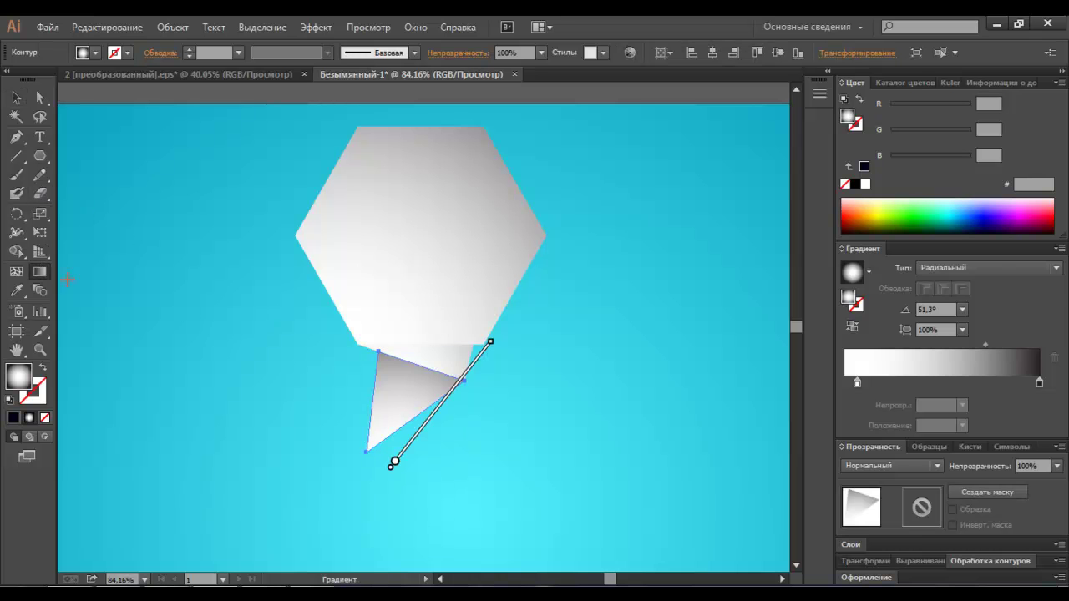
pyautogui.moveTo(453, 401); pyautogui.dragTo(470, 382)
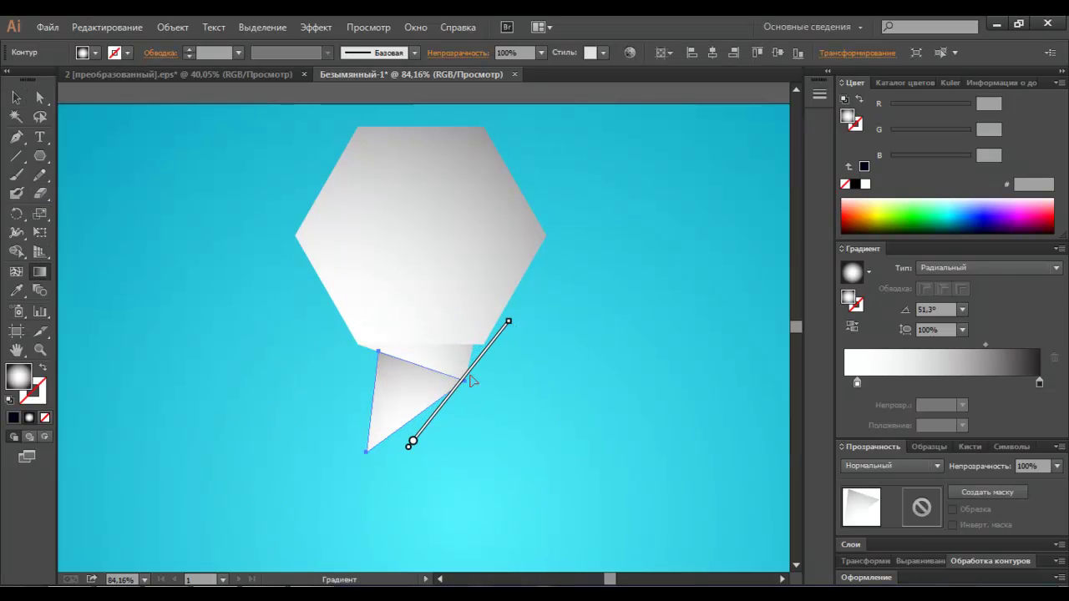
pyautogui.click(16, 98)
pyautogui.click(105, 172)
pyautogui.click(17, 137)
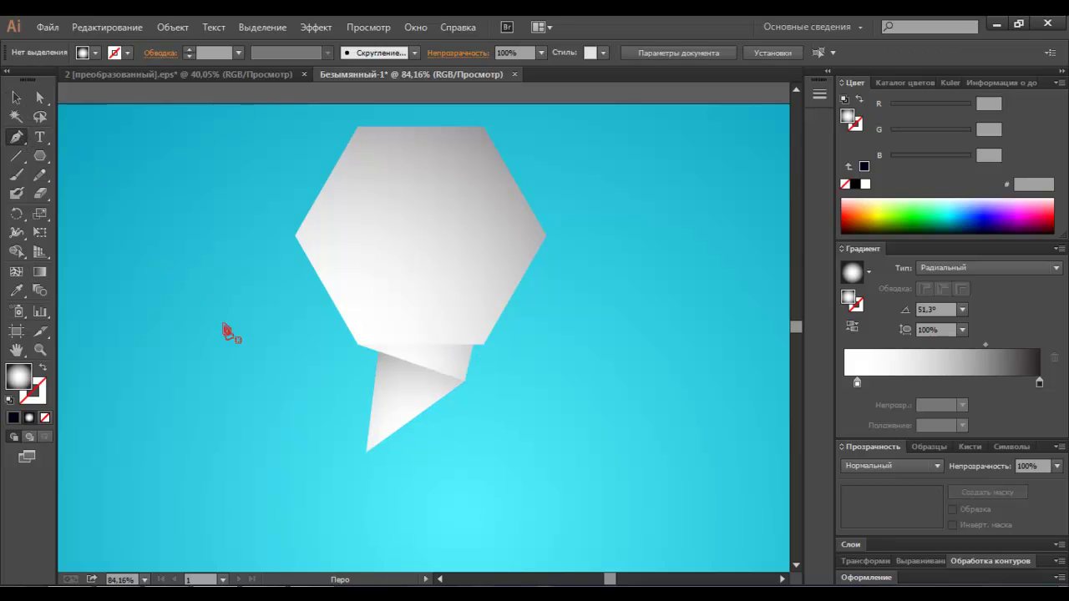
# Draw a second closed triangle from the first fold's tip toward the lower right
pyautogui.click(367, 453)
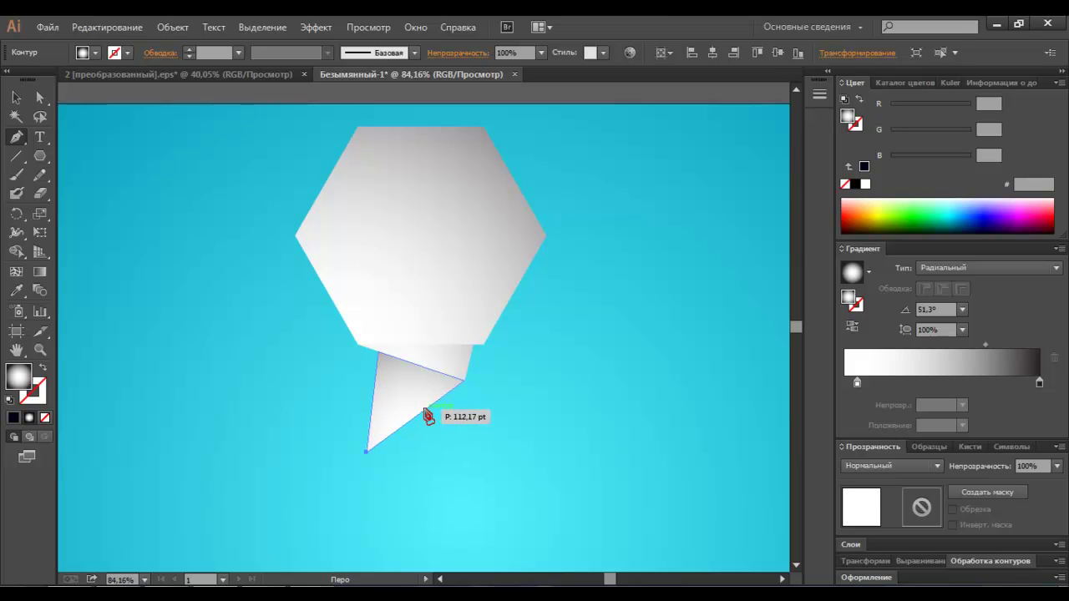
pyautogui.click(423, 412)
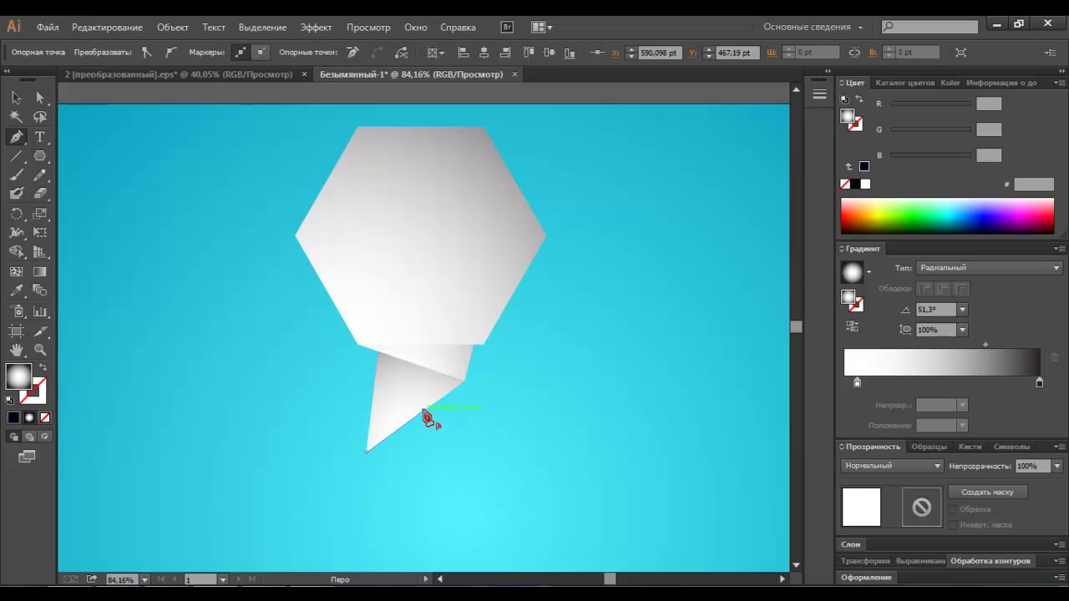
pyautogui.click(490, 502)
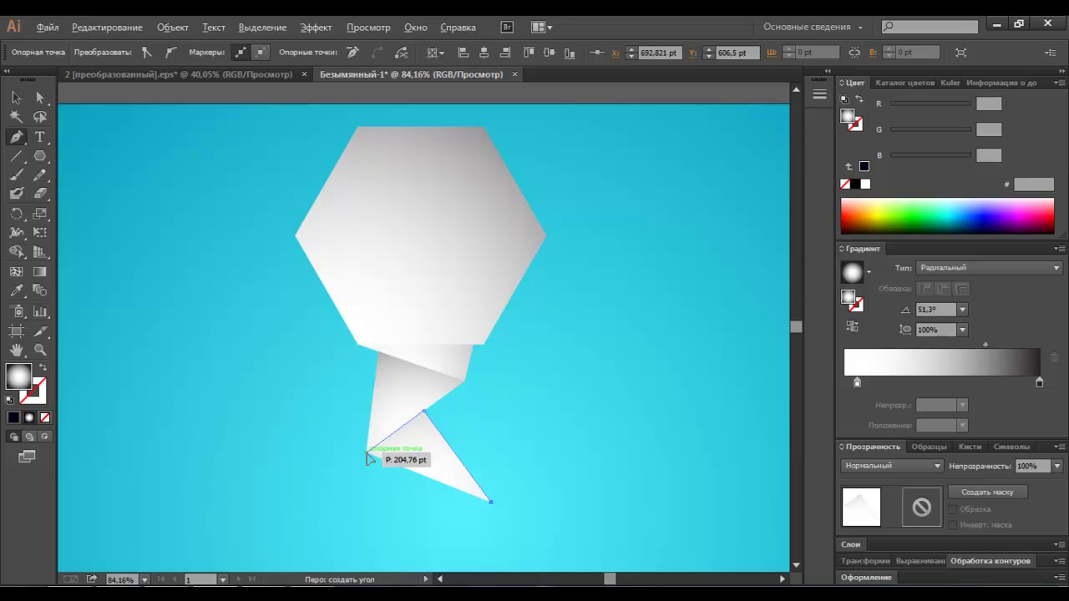
pyautogui.click(368, 452)
pyautogui.click(16, 117)
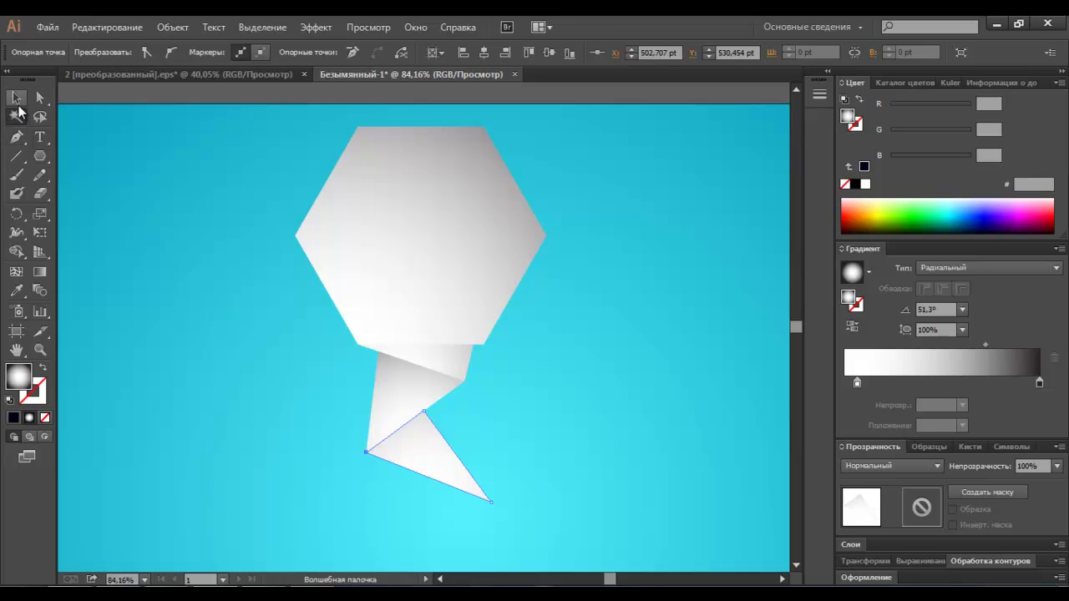
pyautogui.click(16, 97)
pyautogui.click(242, 358)
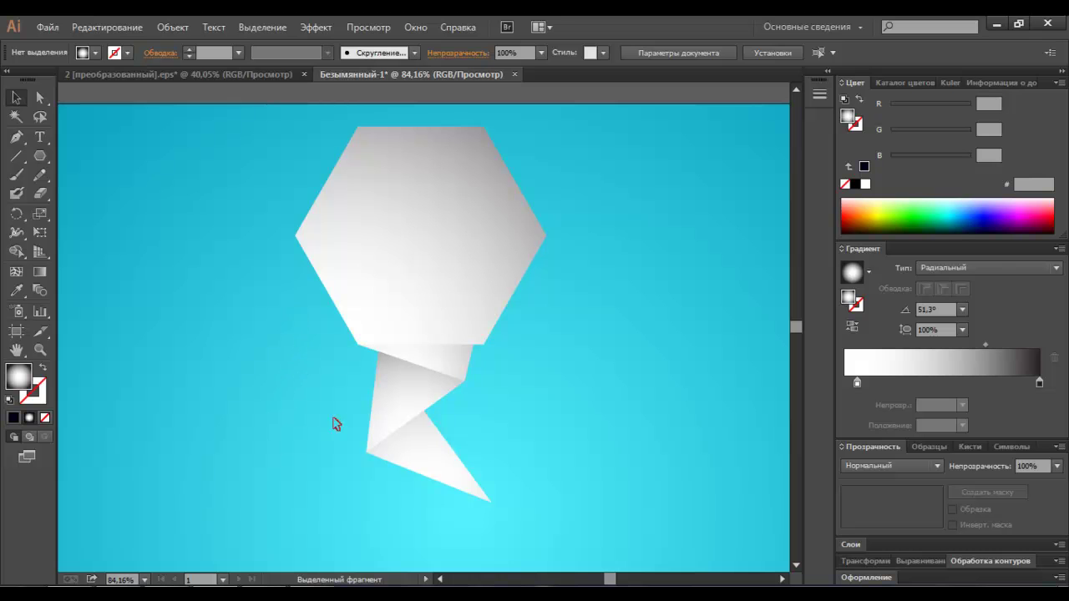
pyautogui.scroll(1, 332, 403)
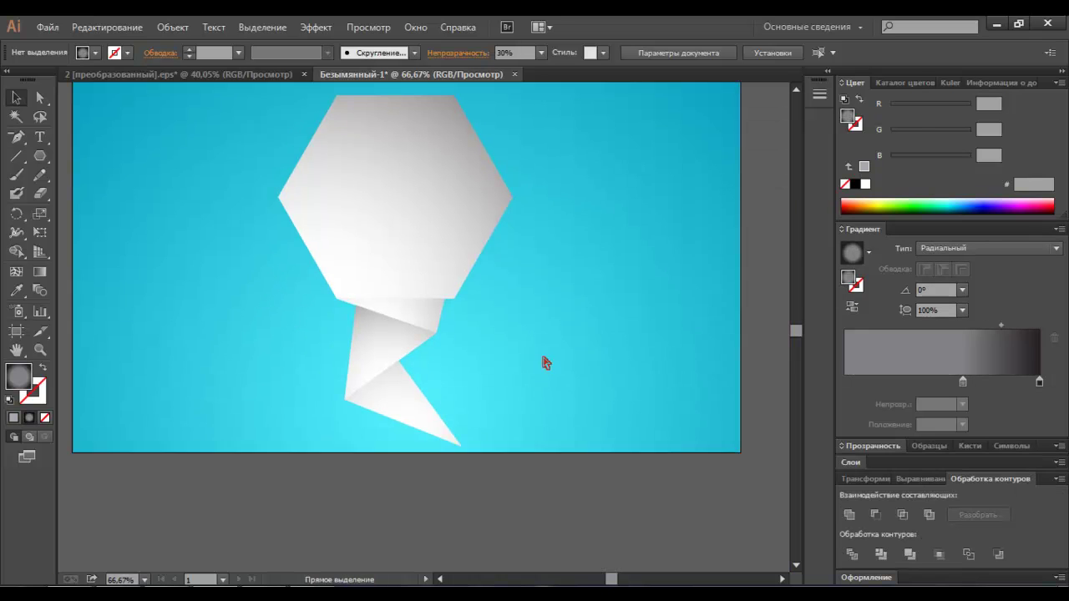
pyautogui.scroll(1, 546, 362)
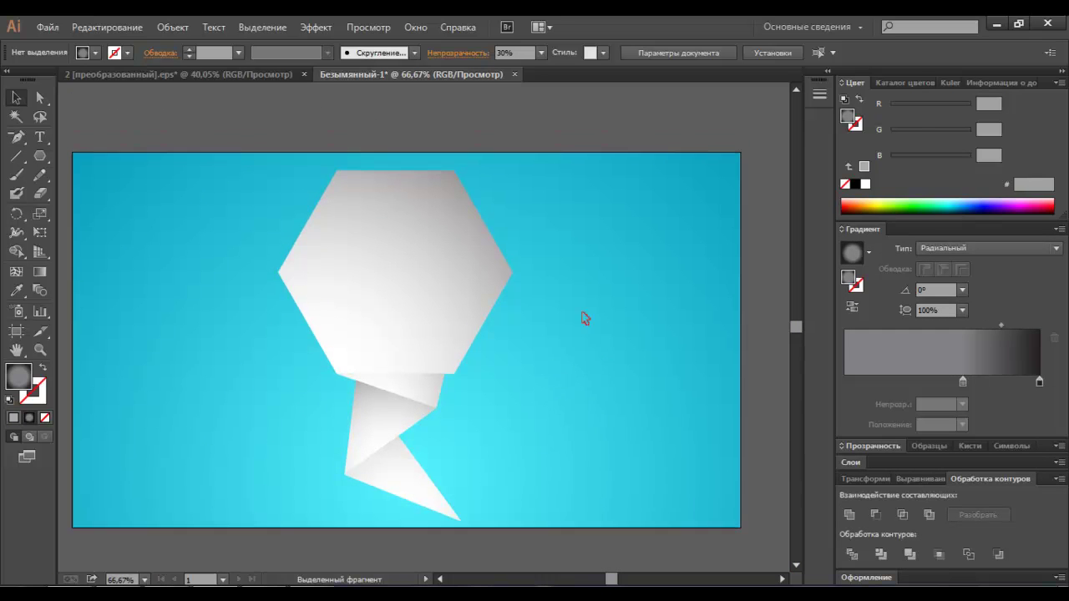
# Type the name title on the hexagon and set it to 100 pt
pyautogui.click(44, 142)
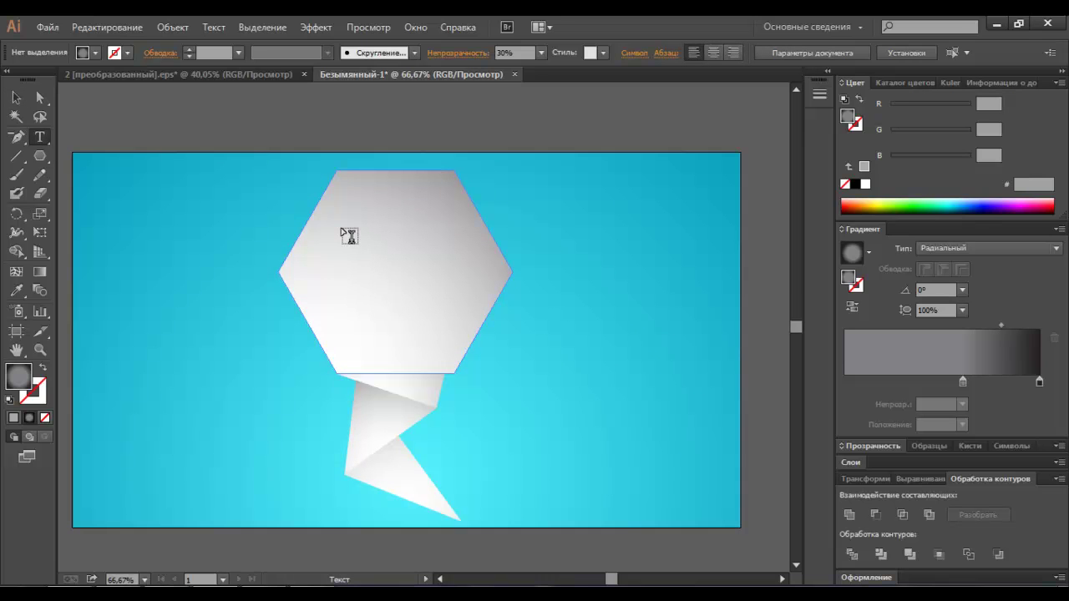
pyautogui.click(359, 254)
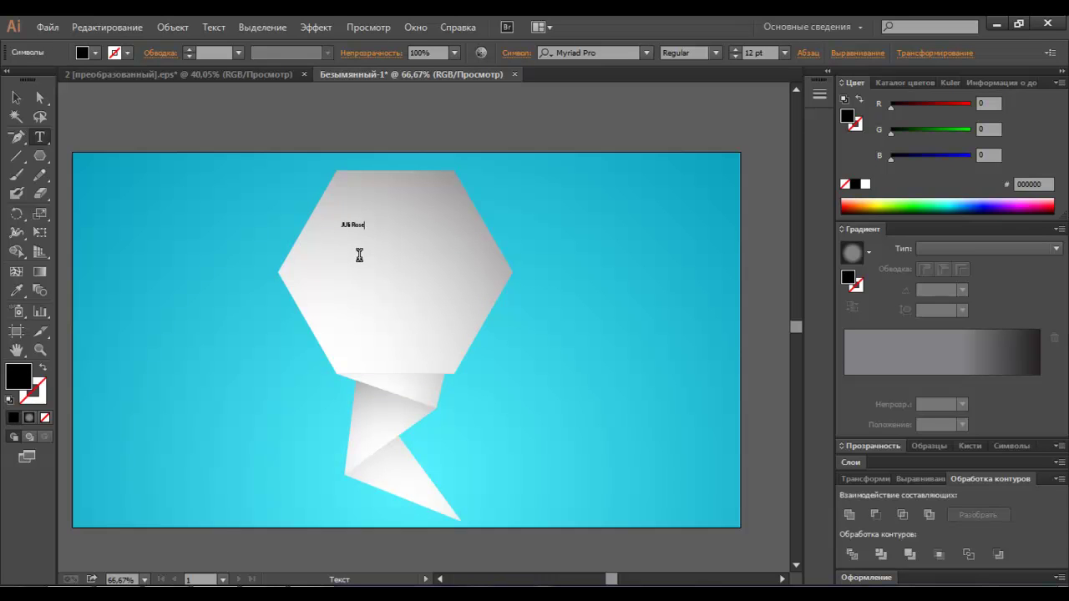
pyautogui.hotkey('ctrl', 'a')
pyautogui.click(751, 53)
pyautogui.write('100')
# Scale the title down to about 78 pt and move it into the upper hexagon
pyautogui.click(16, 97)
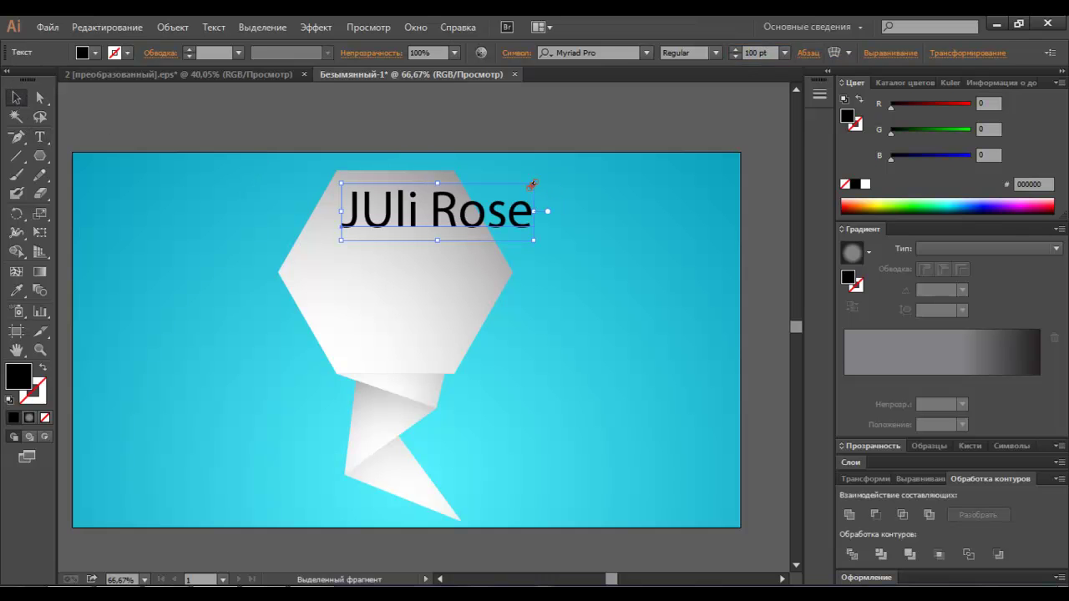
pyautogui.moveTo(531, 183); pyautogui.dragTo(511, 188)
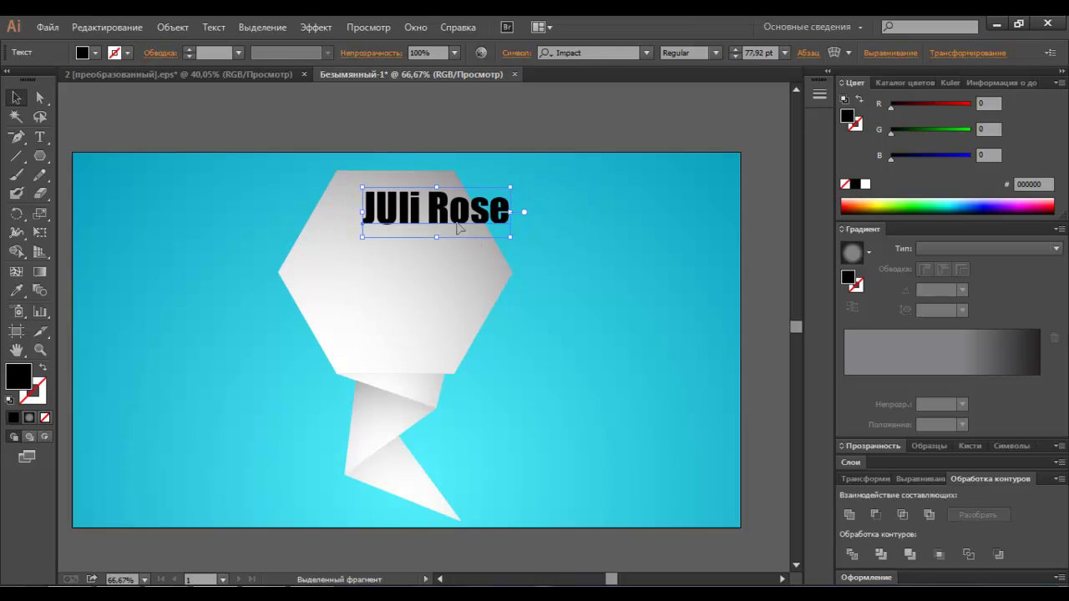
pyautogui.moveTo(461, 224); pyautogui.dragTo(422, 251)
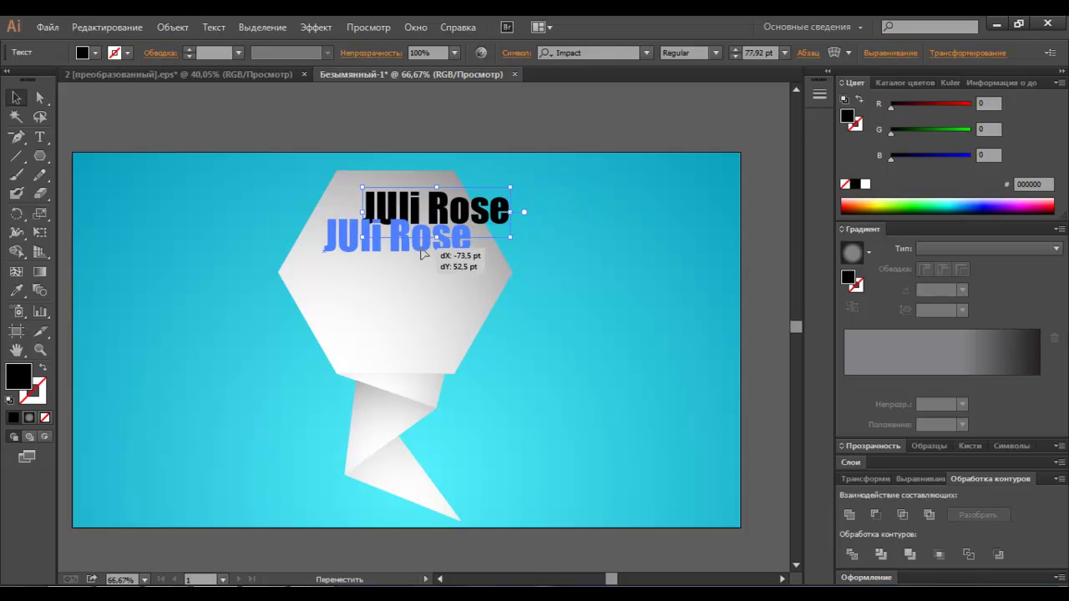
pyautogui.click(619, 248)
# Draw a horizontal divider line under the name title with a white stroke
pyautogui.click(15, 156)
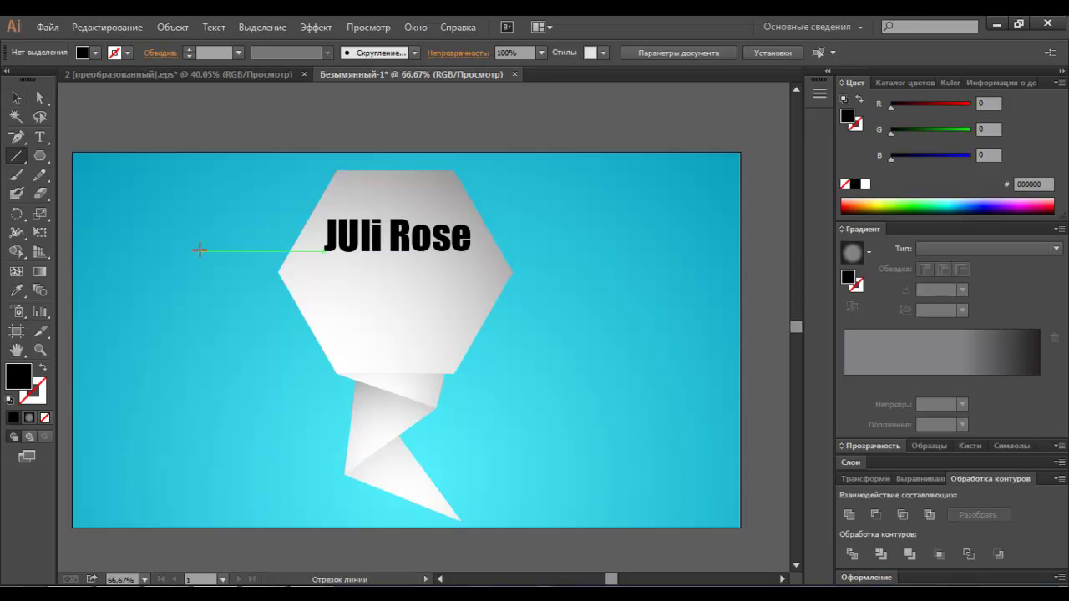
pyautogui.moveTo(319, 260); pyautogui.dragTo(477, 259)
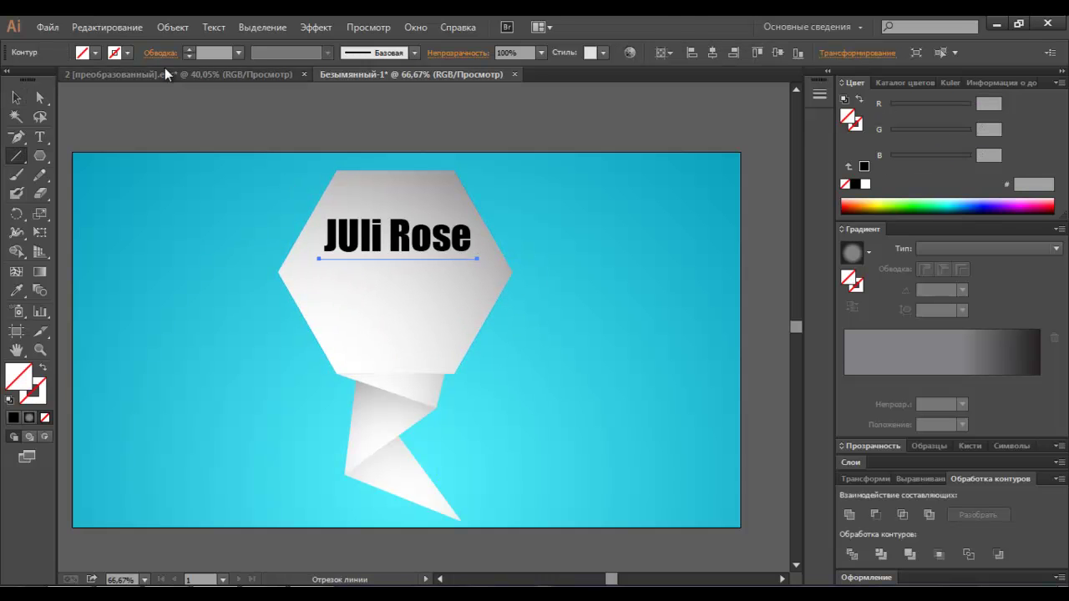
pyautogui.click(129, 53)
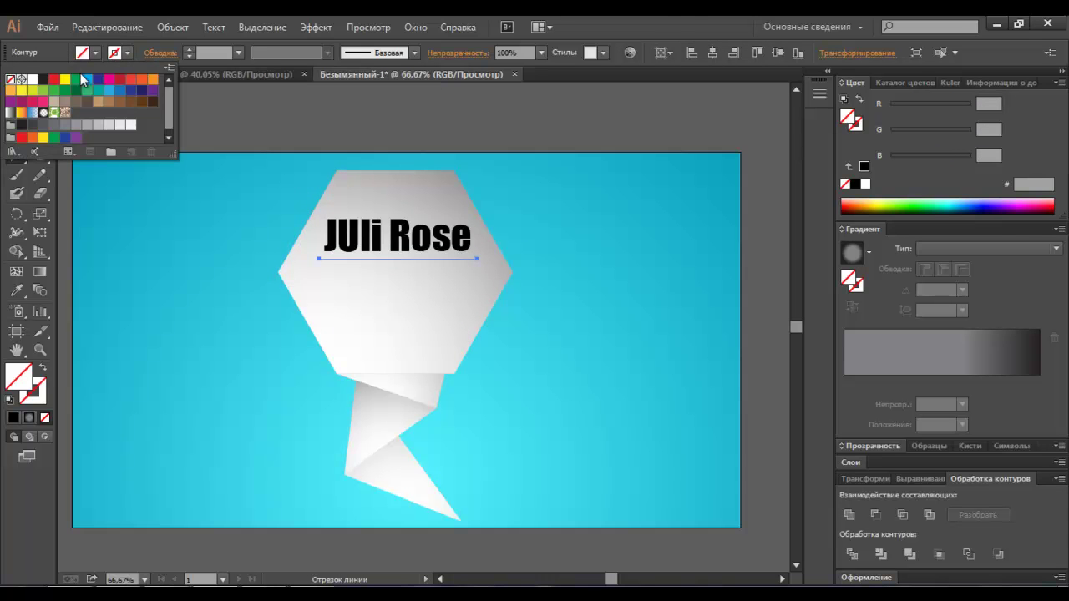
pyautogui.click(33, 80)
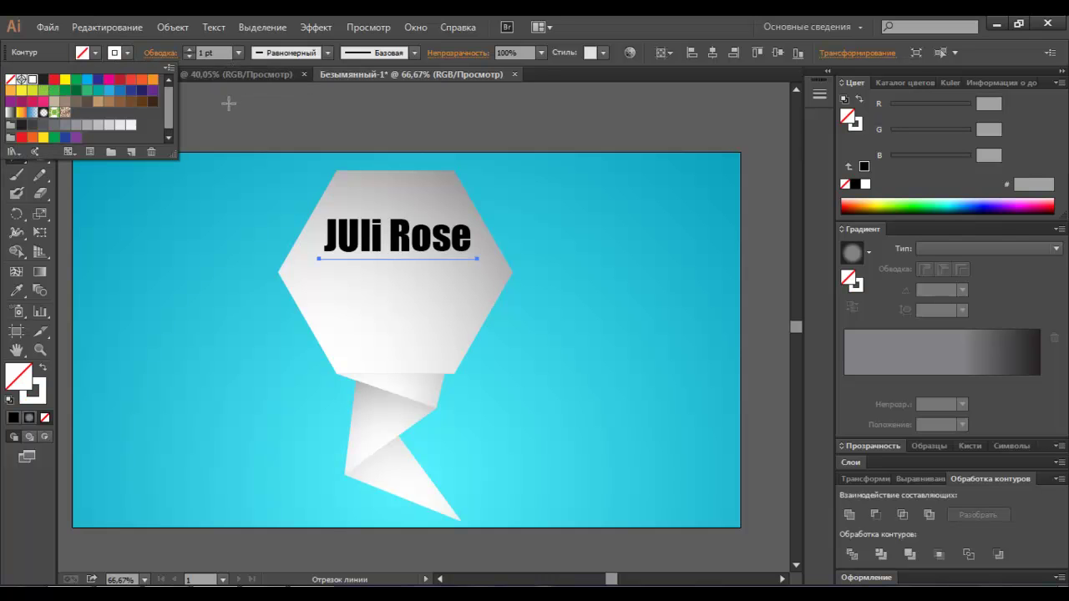
# Give the divider line a 70% grey fill, creating a dark-over-white double rule
pyautogui.press('v')
pyautogui.press('z')
pyautogui.moveTo(264, 153); pyautogui.dragTo(492, 368)
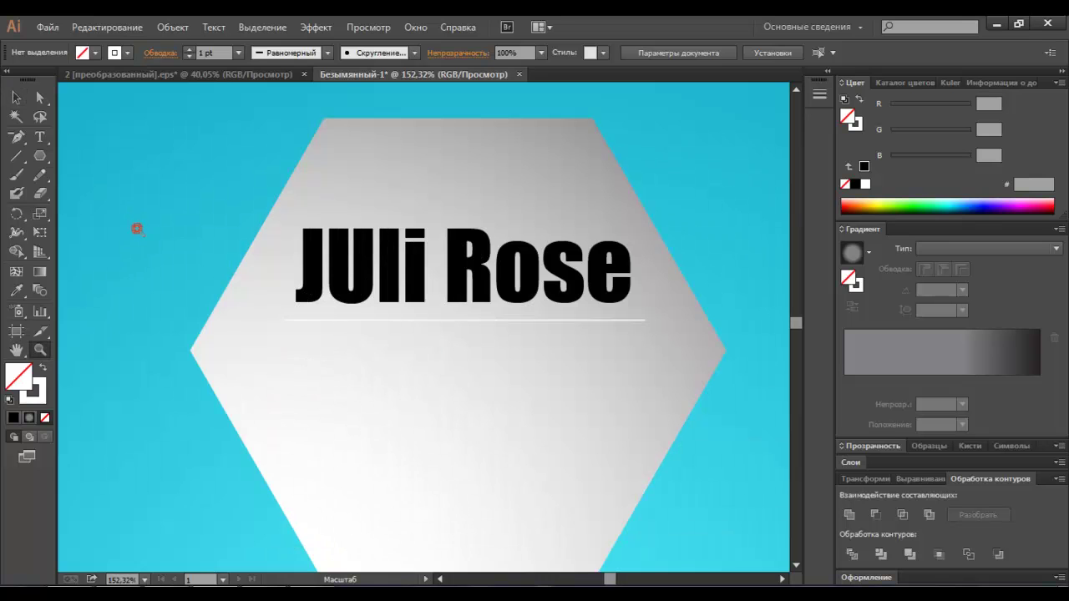
pyautogui.moveTo(215, 324); pyautogui.dragTo(651, 476)
pyautogui.press('v')
pyautogui.click(445, 247)
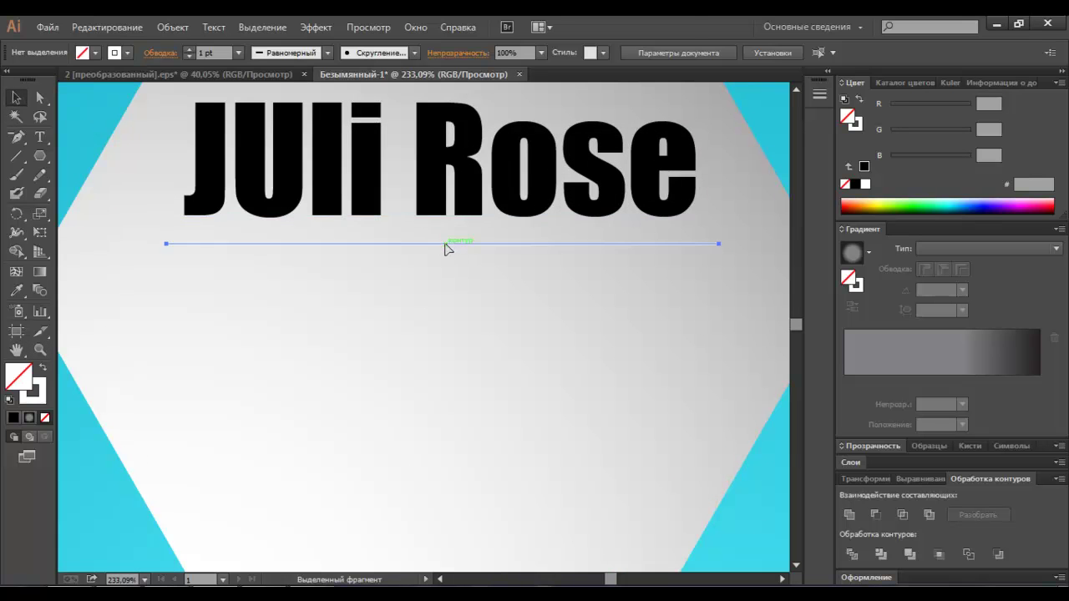
pyautogui.click(427, 244)
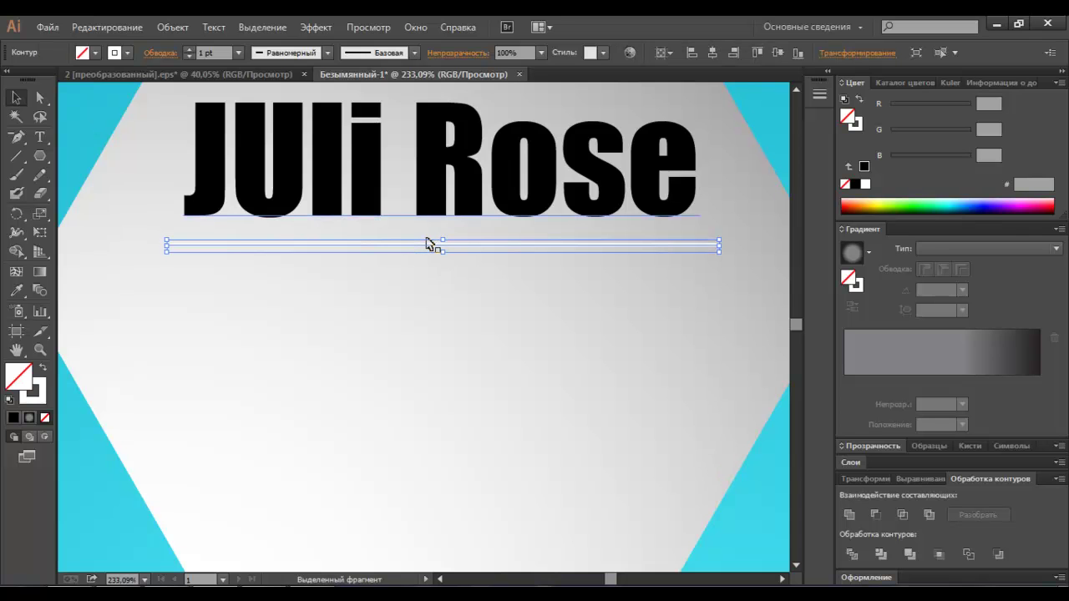
pyautogui.click(84, 53)
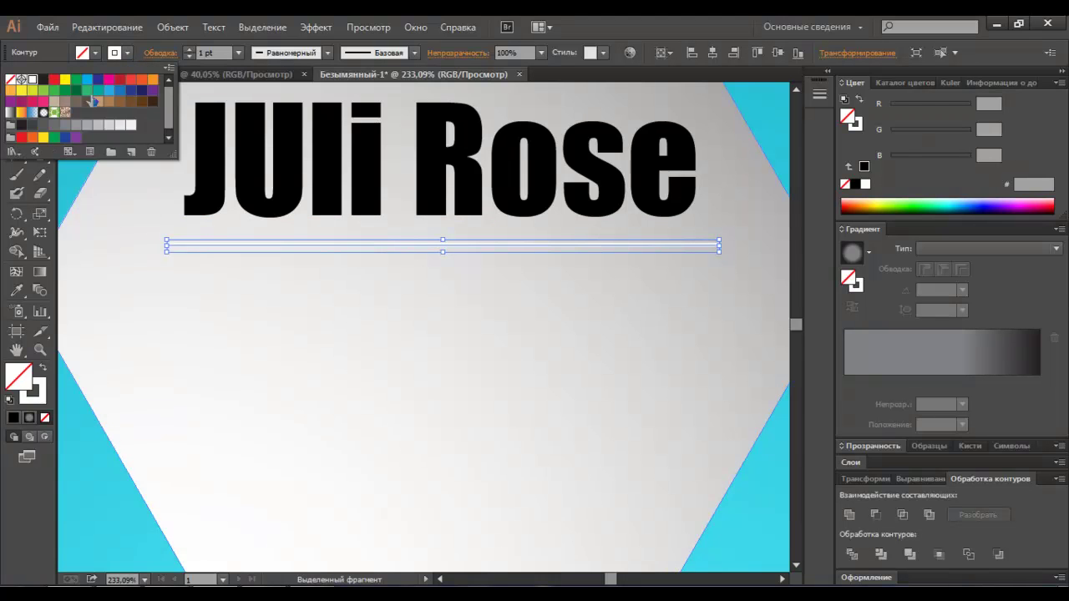
pyautogui.click(55, 125)
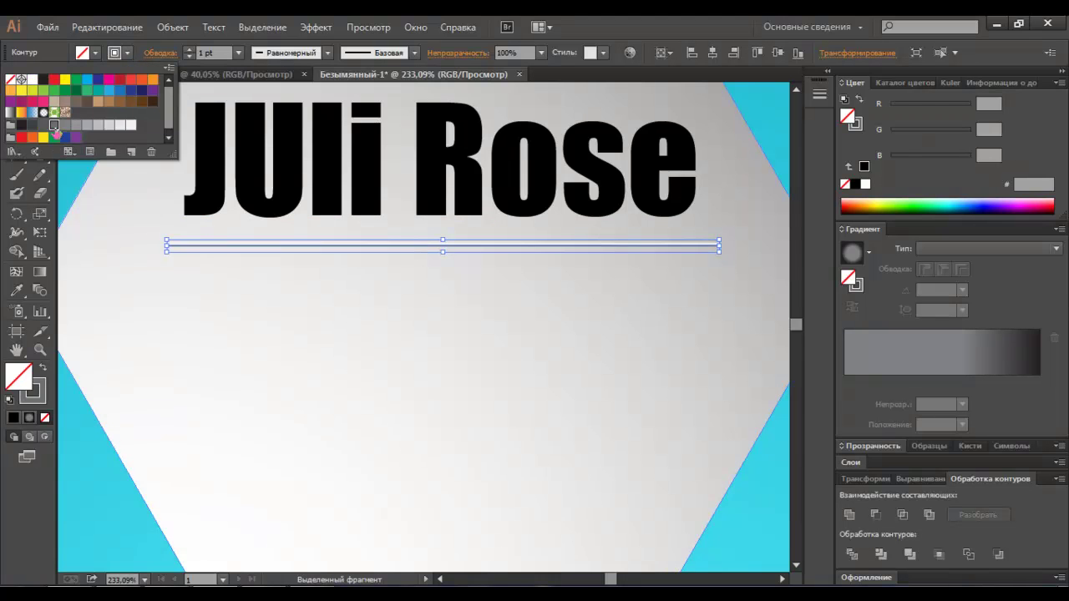
pyautogui.click(88, 452)
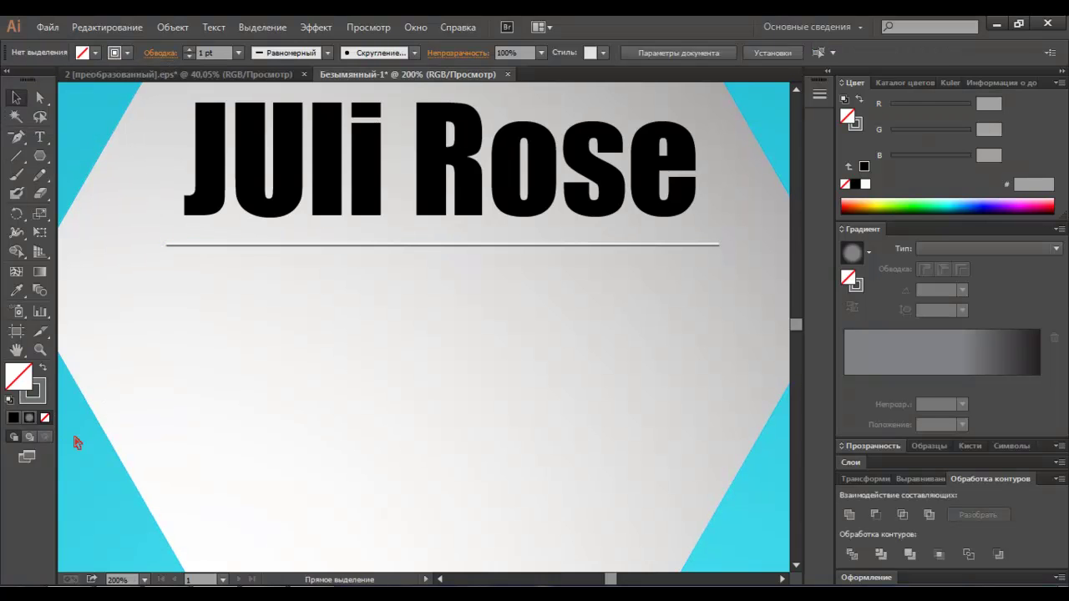
pyautogui.hotkey('ctrl', '1')
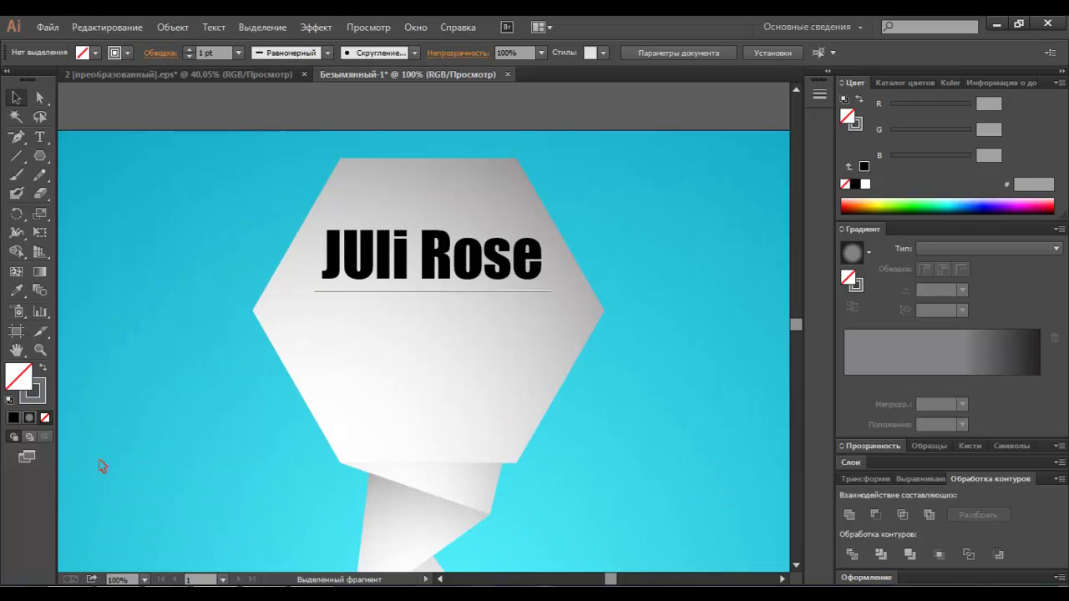
# Nudge the name title slightly down
pyautogui.click(458, 276)
pyautogui.press('Down')
pyautogui.press('Down')
pyautogui.press('Down')
pyautogui.press('Down')
pyautogui.press('Down')
pyautogui.press('Down')
pyautogui.press('Down')
pyautogui.press('Down')
pyautogui.press('Down')
pyautogui.press('Down')
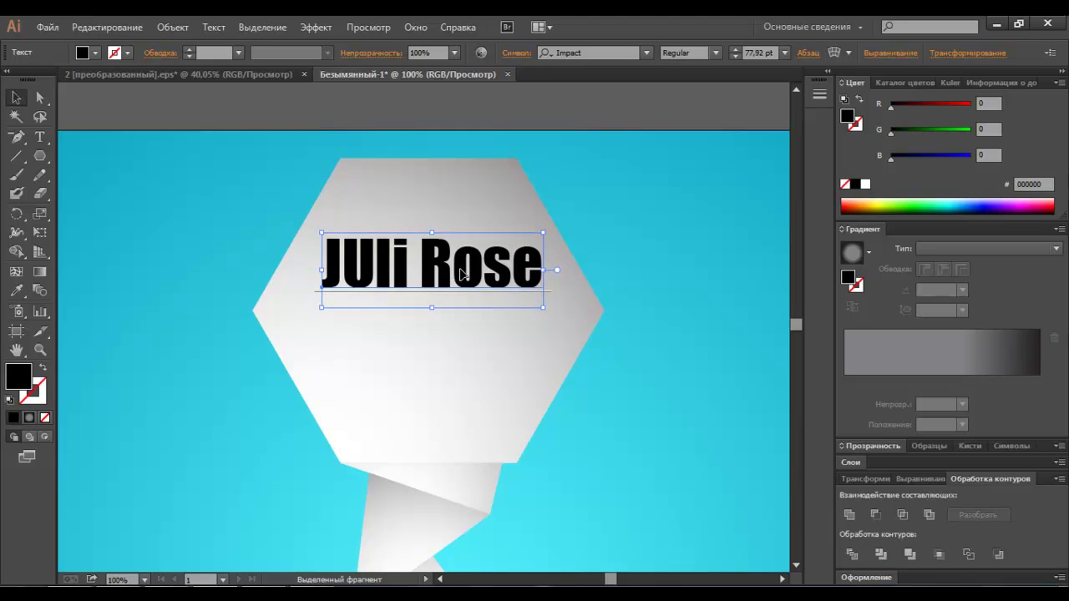
pyautogui.click(583, 449)
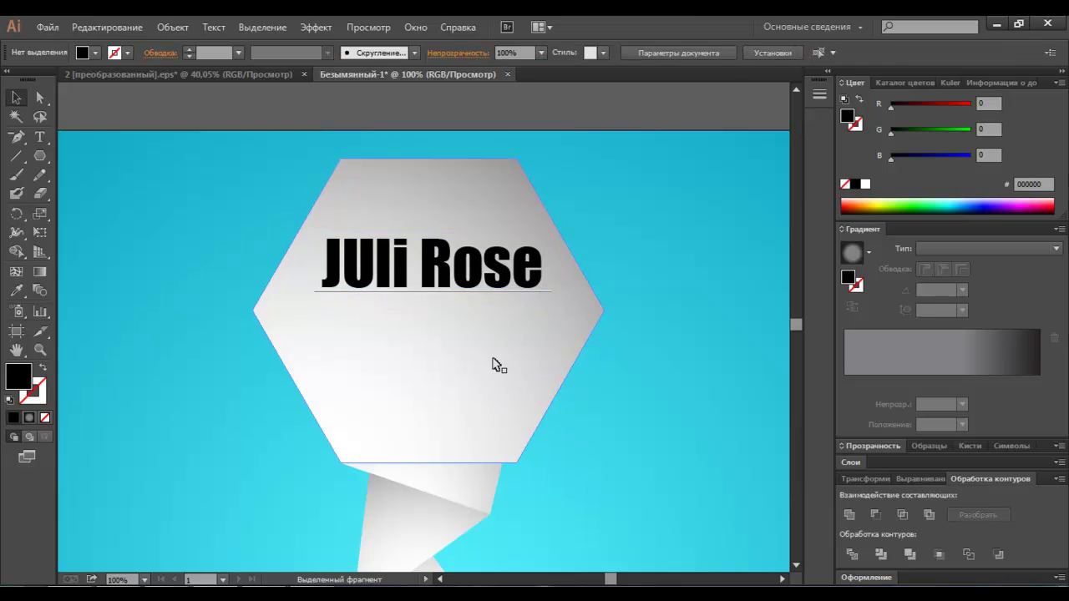
# Add an 'Adobe Illustrator' text line on the hexagon
pyautogui.click(342, 328)
pyautogui.click(39, 136)
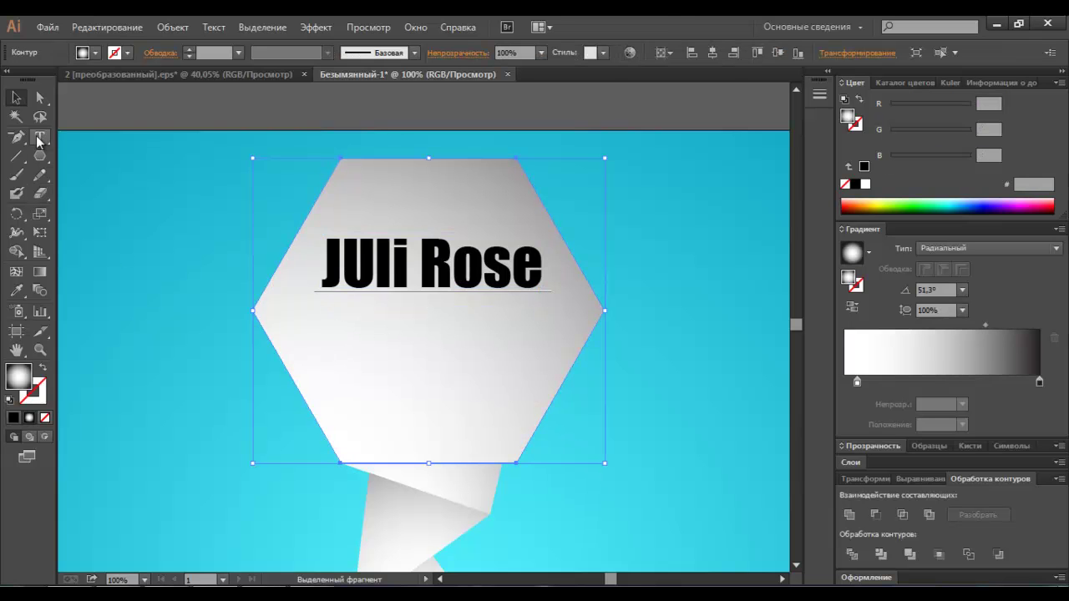
pyautogui.click(344, 321)
pyautogui.hotkey('ctrl', 'v')
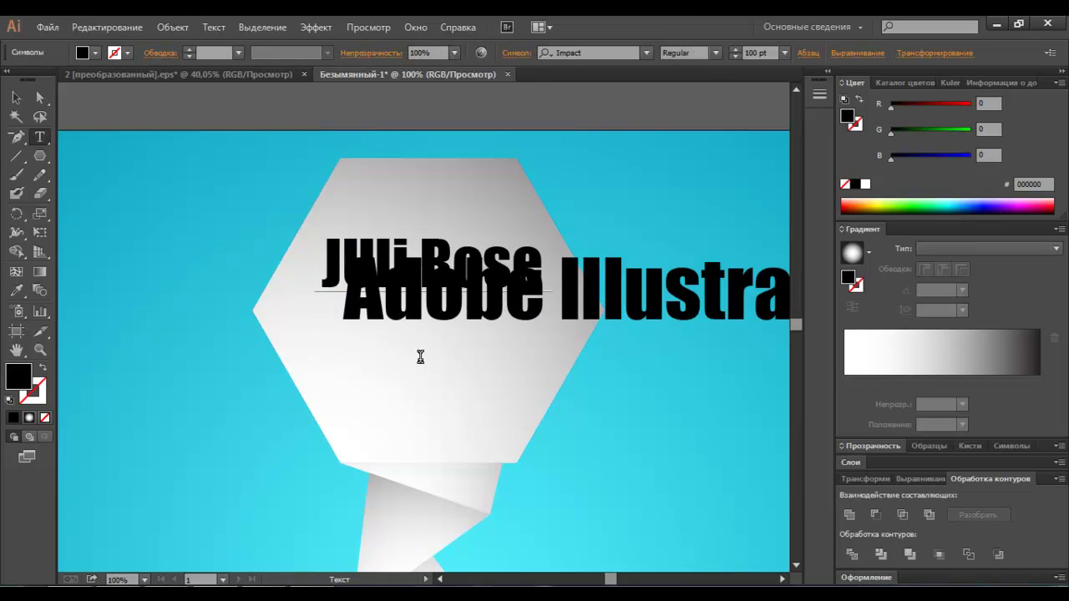
pyautogui.click(16, 98)
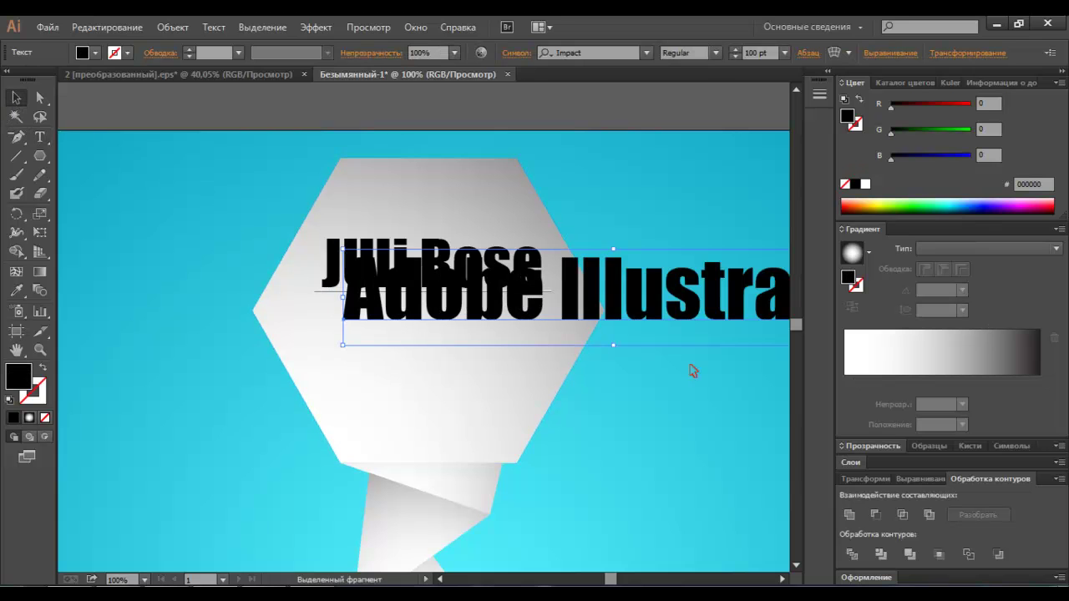
# Set 'Adobe Illustrator' to 50 pt, shrink to about 34 pt, and center it under the divider
pyautogui.moveTo(721, 315); pyautogui.dragTo(617, 384)
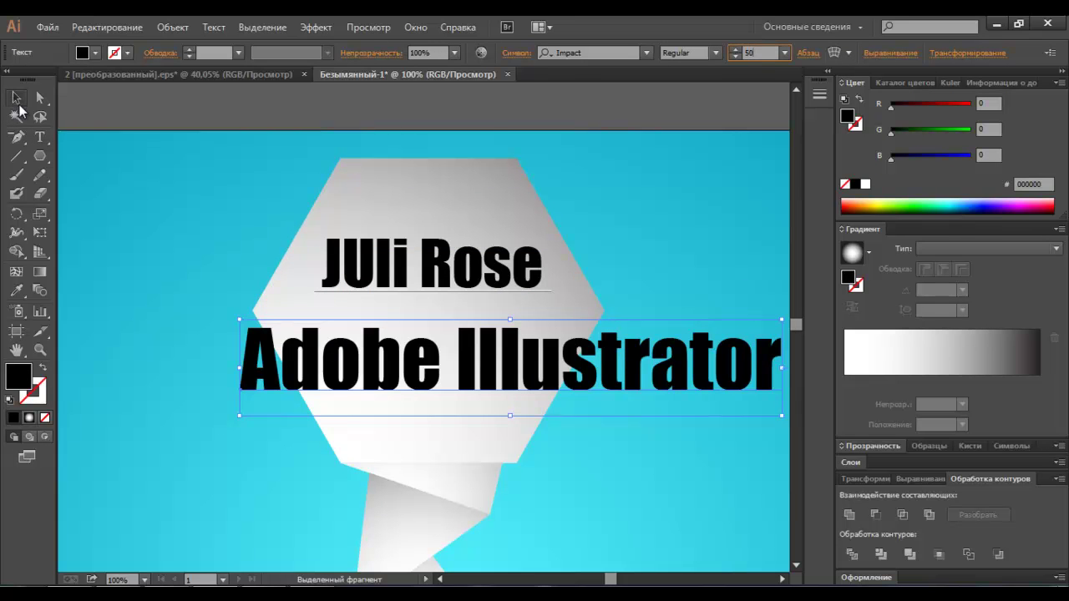
pyautogui.press('Return')
pyautogui.click(150, 146)
pyautogui.moveTo(364, 382); pyautogui.dragTo(413, 335)
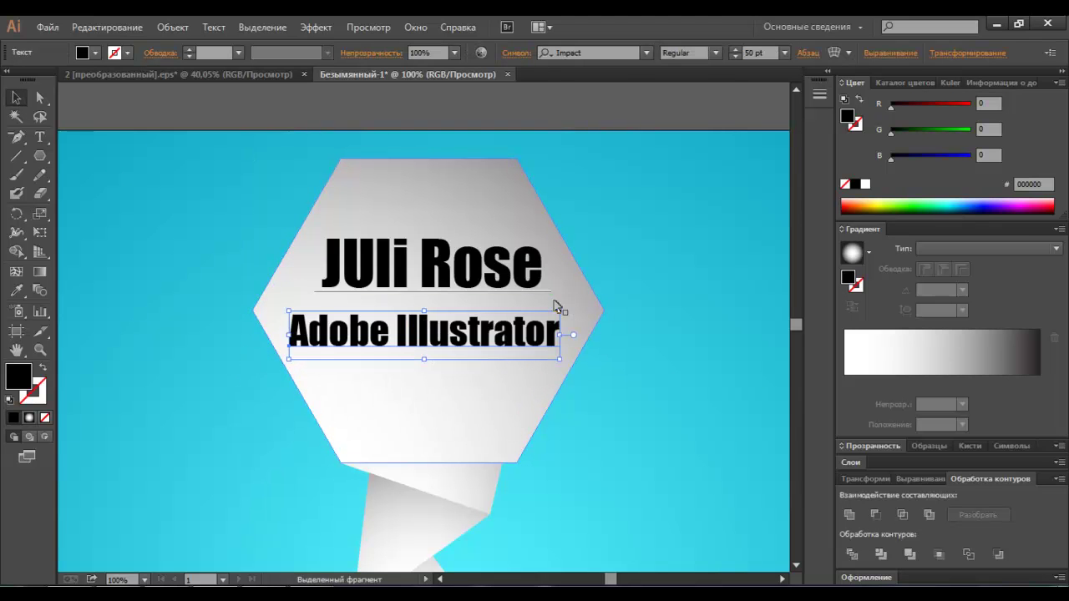
pyautogui.moveTo(562, 311); pyautogui.dragTo(515, 318)
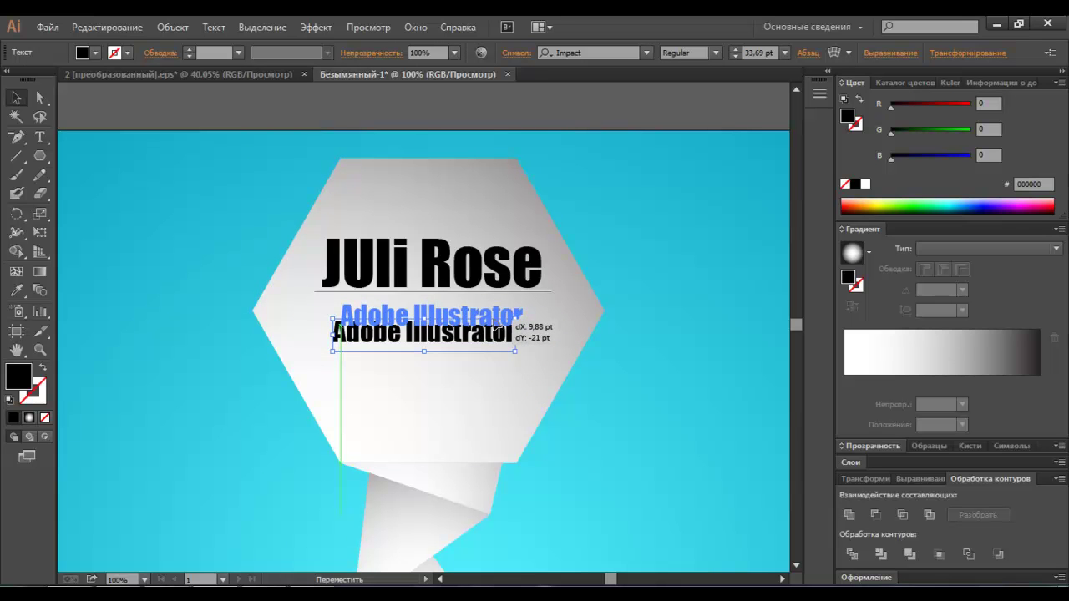
pyautogui.moveTo(496, 330); pyautogui.dragTo(496, 329)
pyautogui.click(618, 263)
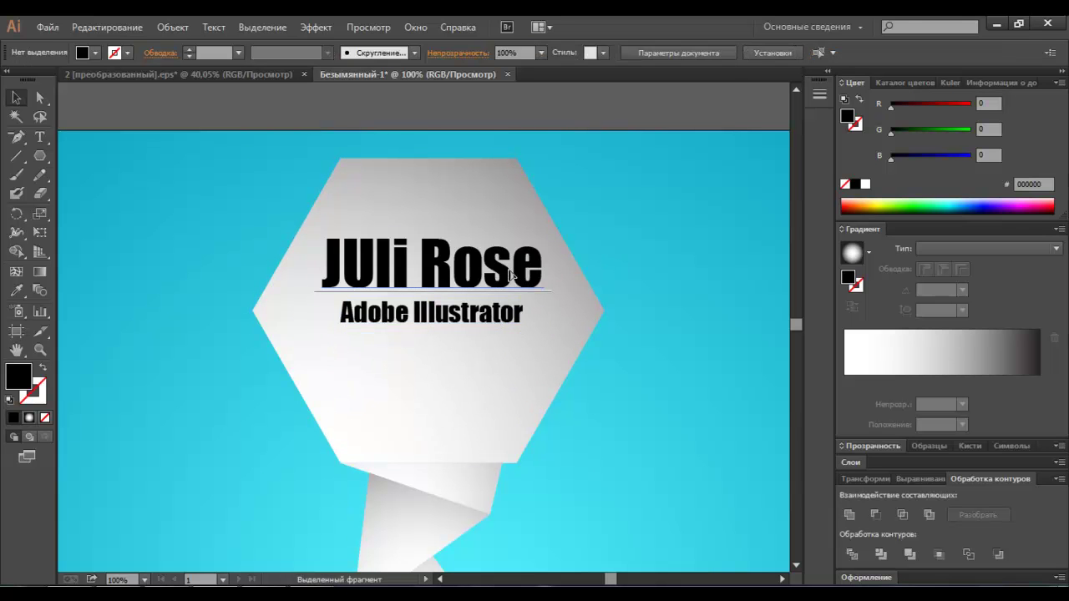
pyautogui.click(516, 267)
pyautogui.keyDown('shift'); pyautogui.click(397, 324); pyautogui.keyUp('shift')
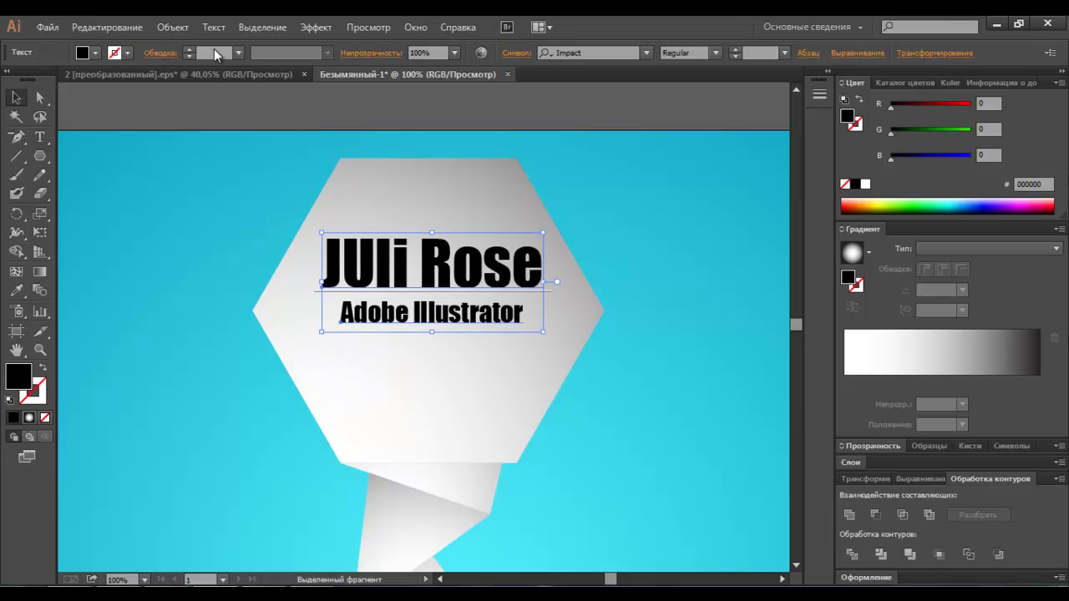
pyautogui.click(184, 31)
pyautogui.click(224, 204)
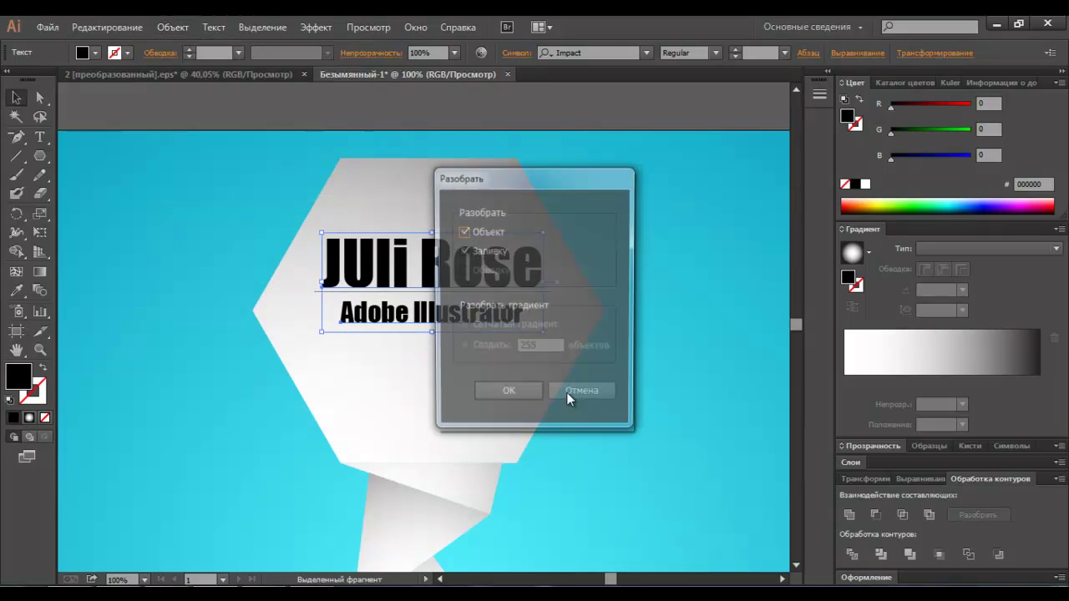
pyautogui.click(541, 394)
# Fill both outlined text lines with a dark grey swatch
pyautogui.click(652, 287)
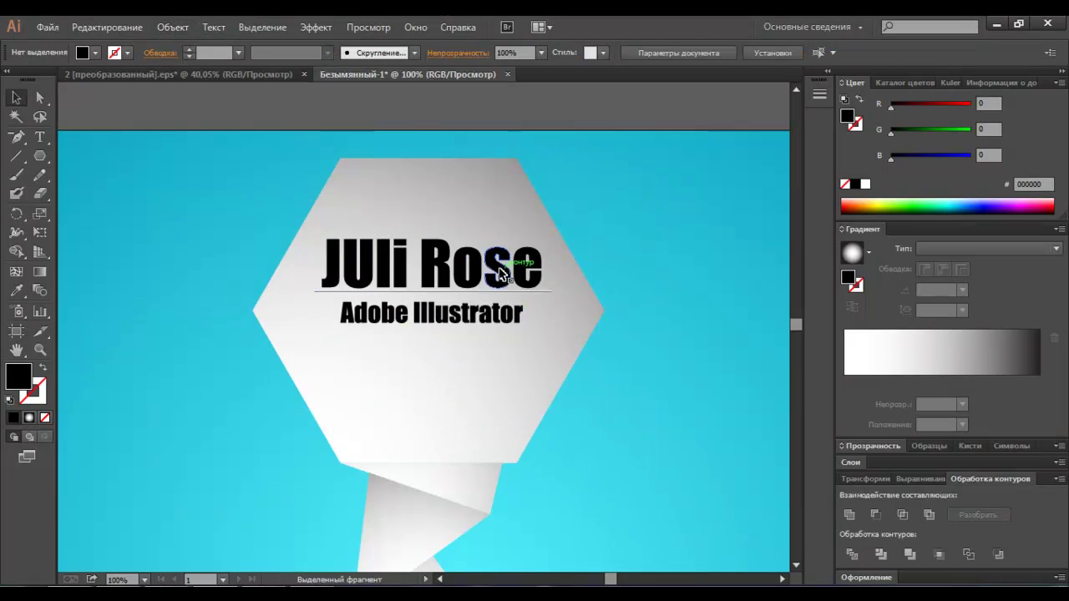
pyautogui.click(501, 272)
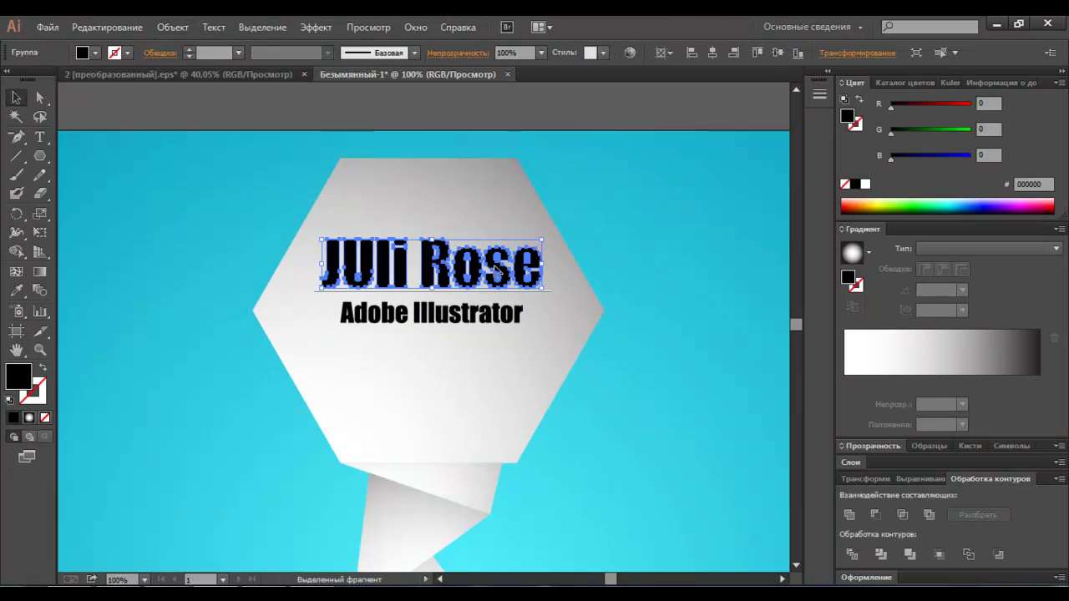
pyautogui.keyDown('shift'); pyautogui.click(500, 311); pyautogui.keyUp('shift')
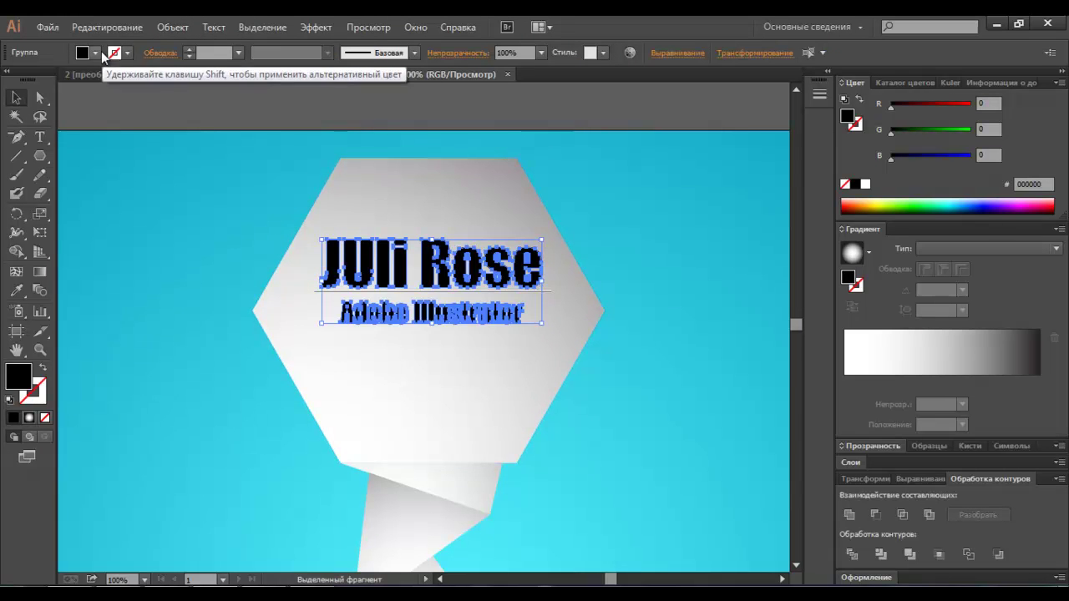
pyautogui.click(93, 52)
pyautogui.click(32, 120)
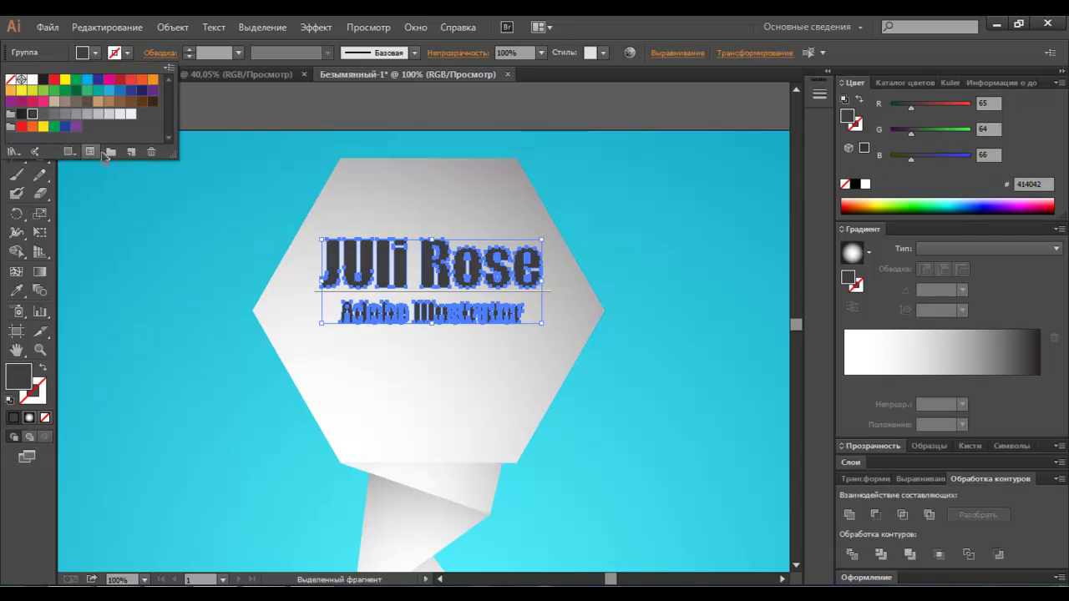
pyautogui.click(196, 231)
pyautogui.moveTo(410, 276); pyautogui.dragTo(408, 267)
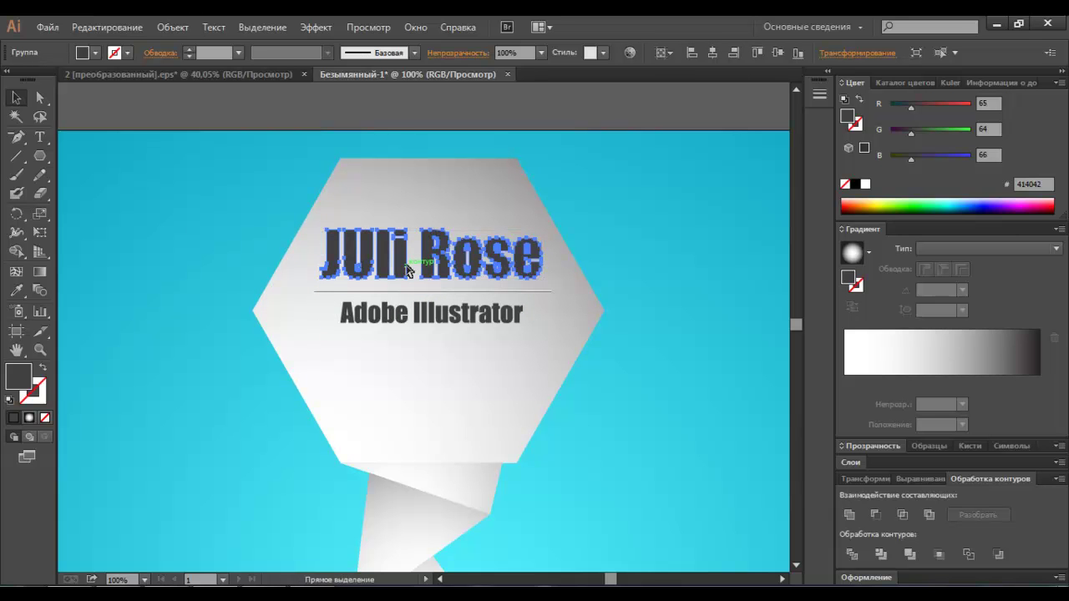
pyautogui.click(42, 194)
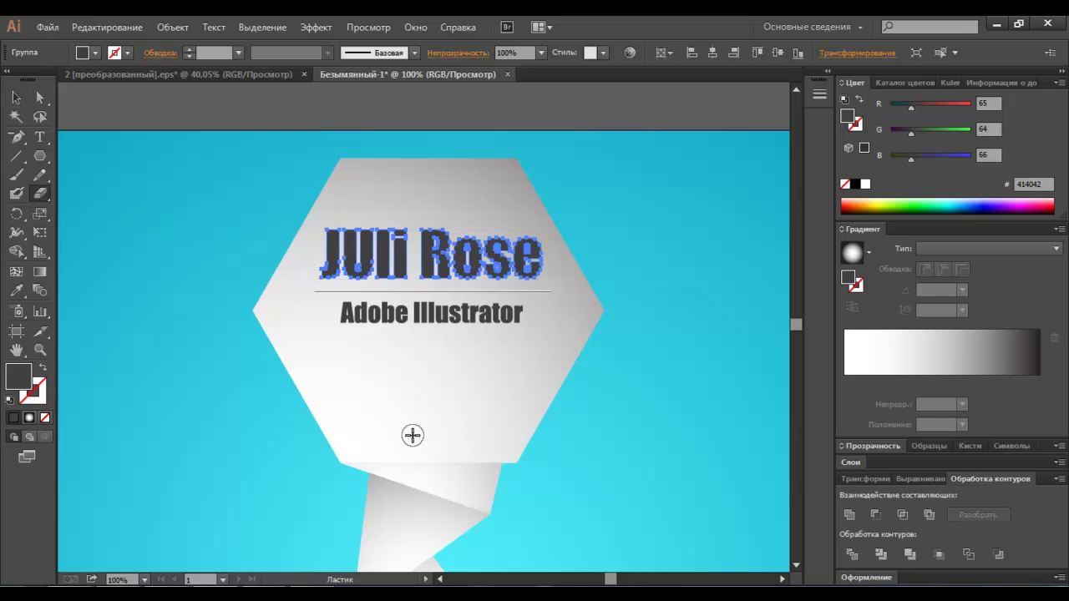
pyautogui.moveTo(302, 326)
pyautogui.mouseDown()
pyautogui.moveTo(548, 290)
pyautogui.moveTo(556, 252)
pyautogui.mouseUp()
pyautogui.click(16, 97)
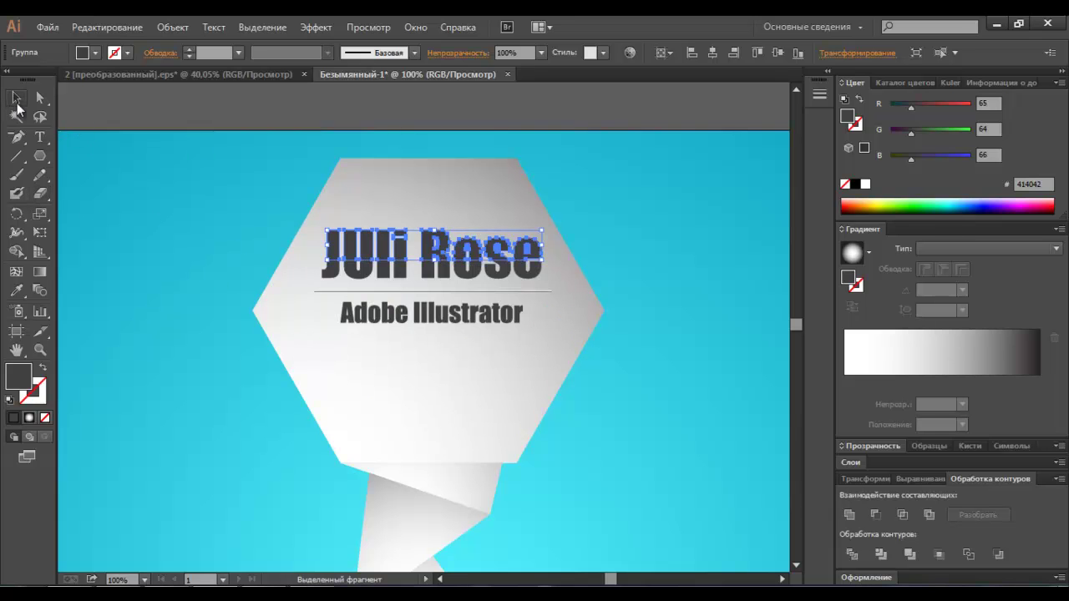
pyautogui.click(417, 242)
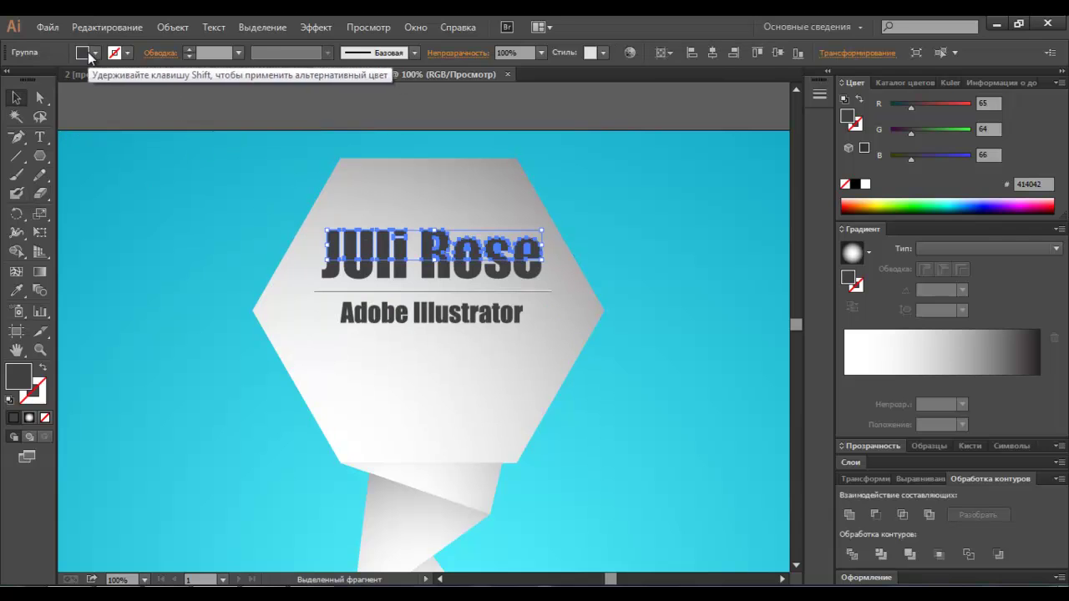
pyautogui.click(95, 52)
pyautogui.click(42, 116)
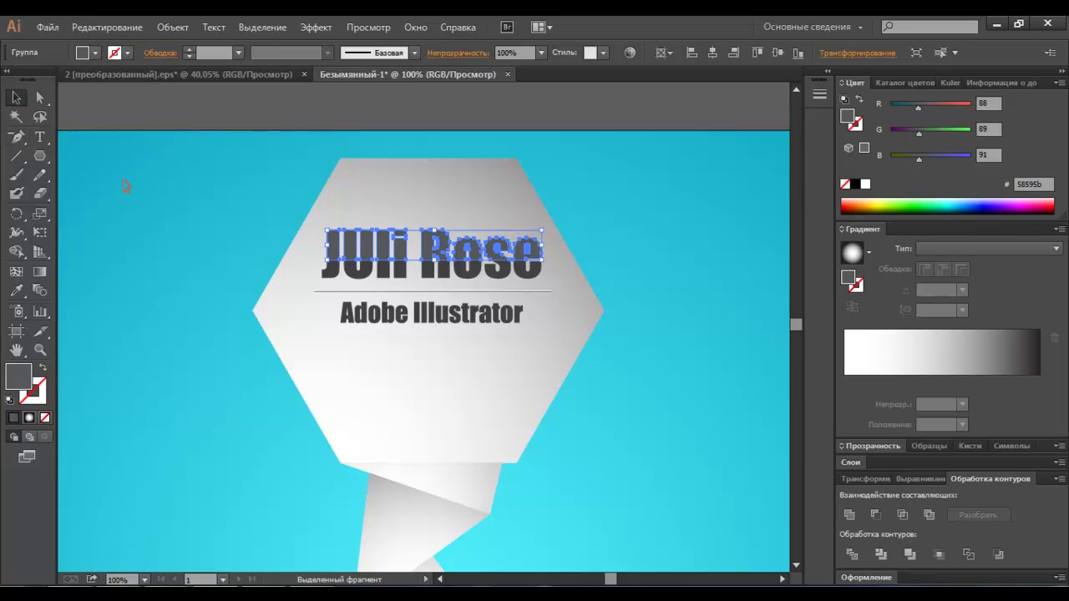
pyautogui.click(167, 237)
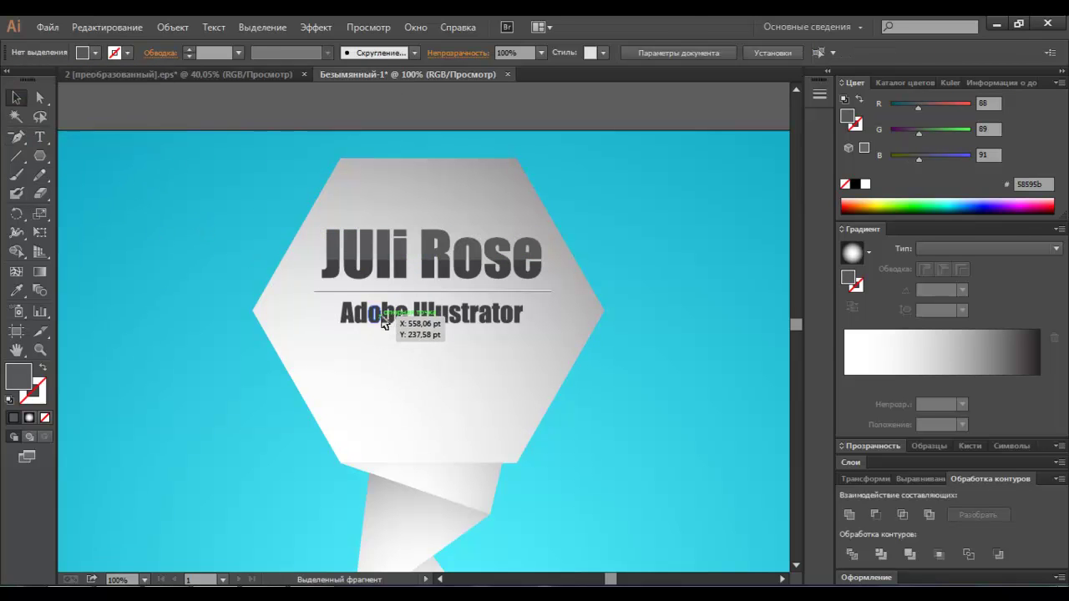
pyautogui.click(383, 323)
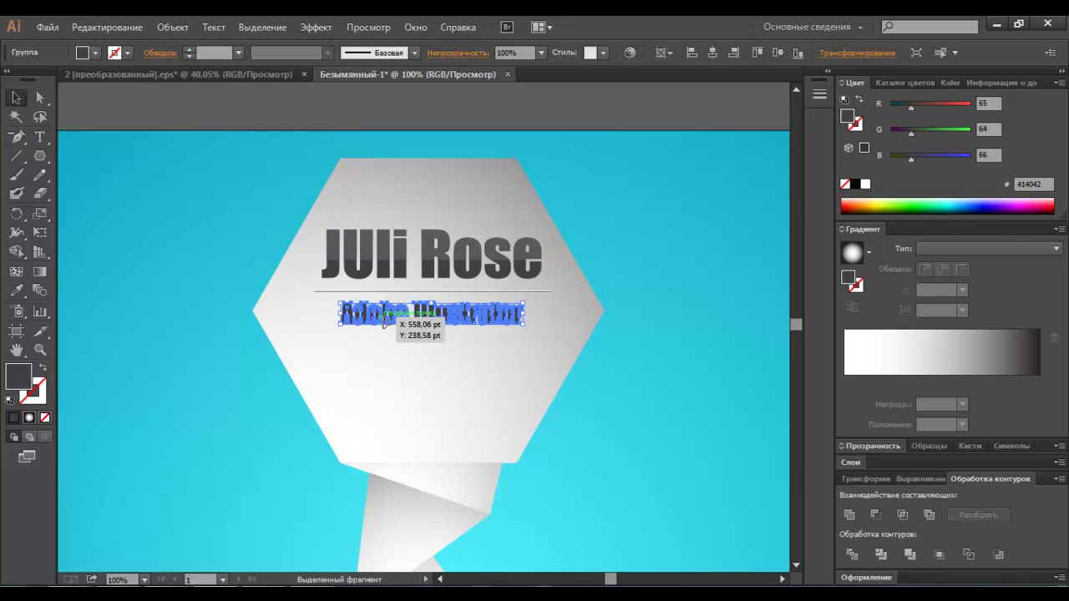
pyautogui.click(166, 408)
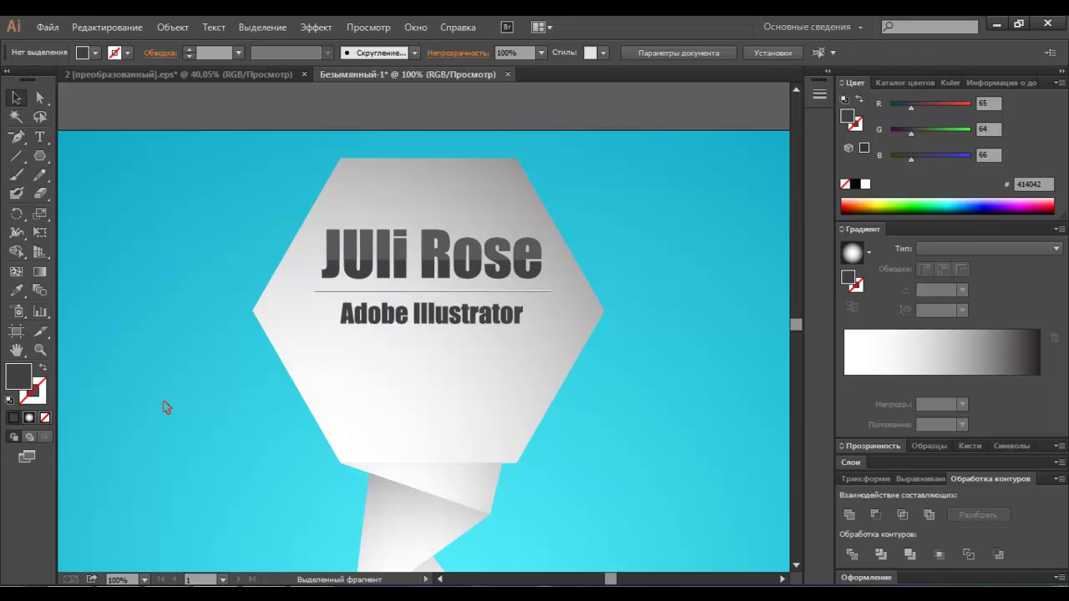
pyautogui.click(335, 203)
# Move the title, divider and subtitle together lower, nearer the hexagon's vertical centre
pyautogui.moveTo(302, 189); pyautogui.dragTo(574, 391)
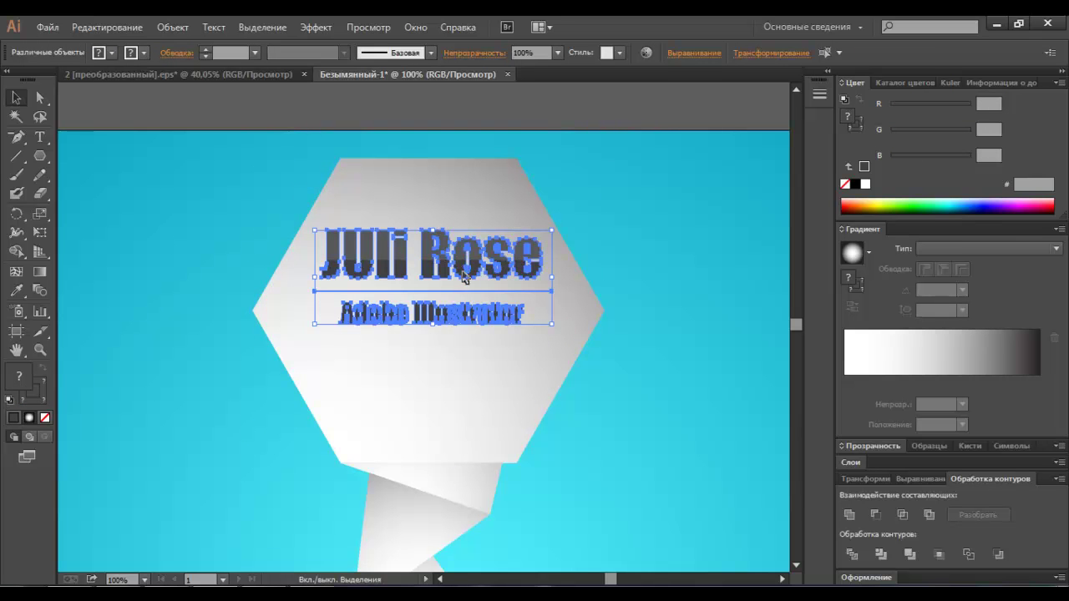
pyautogui.click(468, 269)
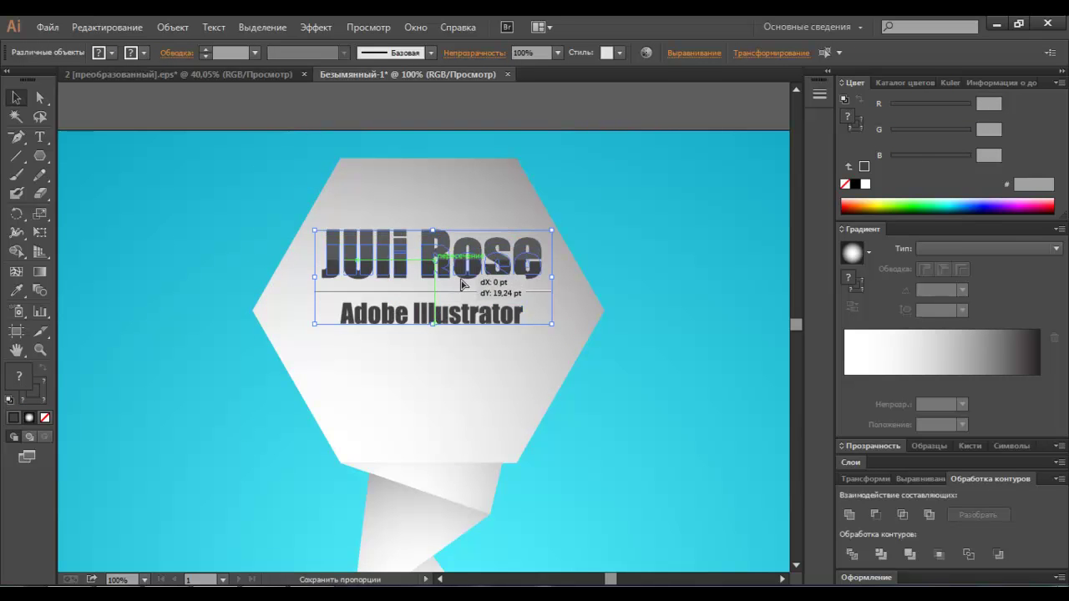
pyautogui.moveTo(263, 167); pyautogui.dragTo(579, 362)
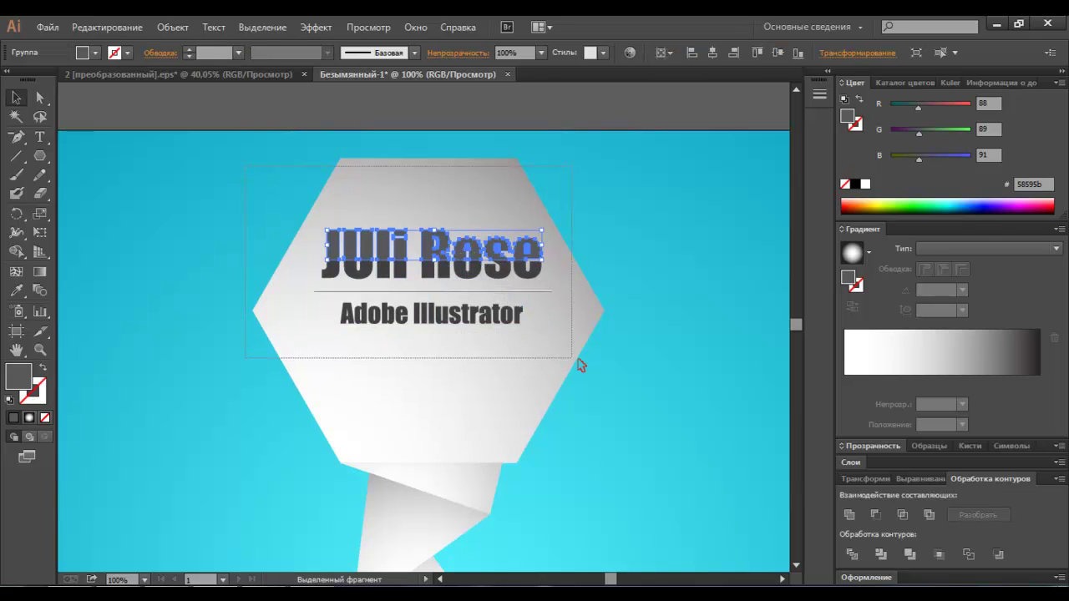
pyautogui.moveTo(445, 268); pyautogui.dragTo(444, 299)
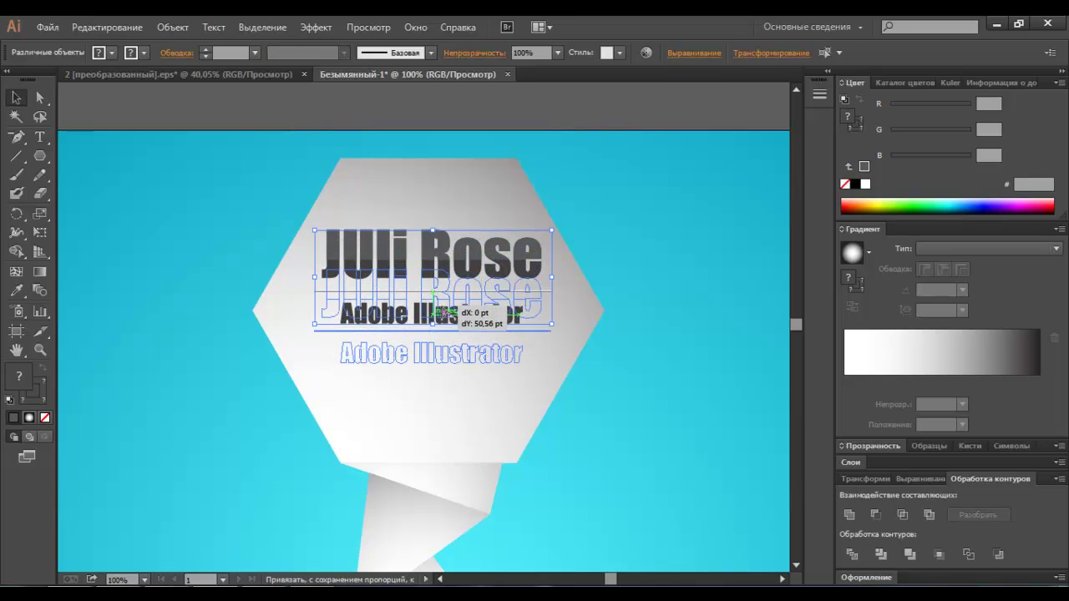
pyautogui.click(608, 444)
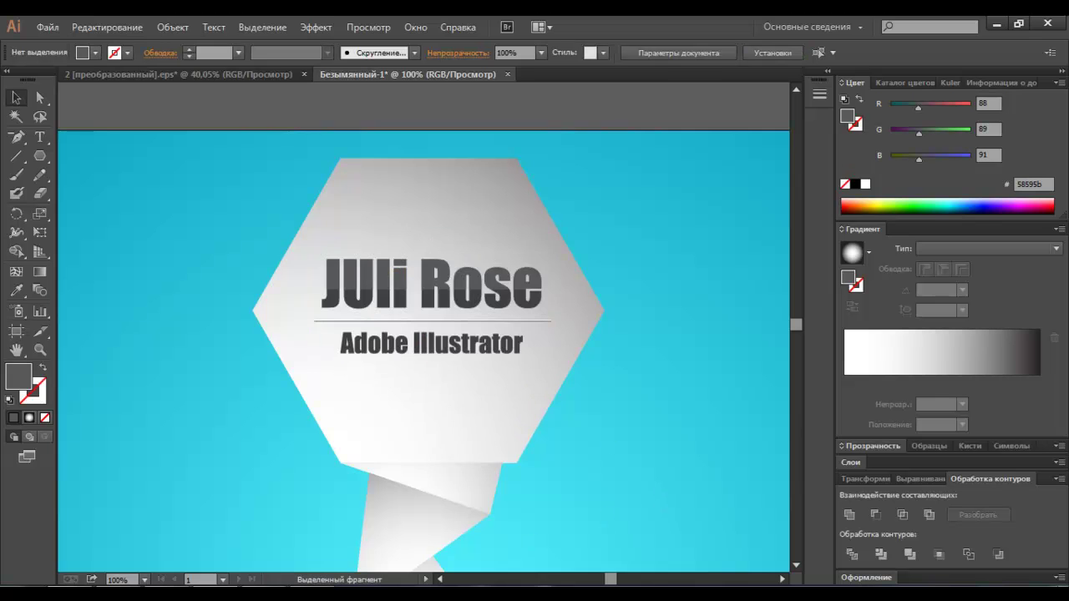
pyautogui.hotkey('ctrl', '-')
pyautogui.hotkey('ctrl', '-')
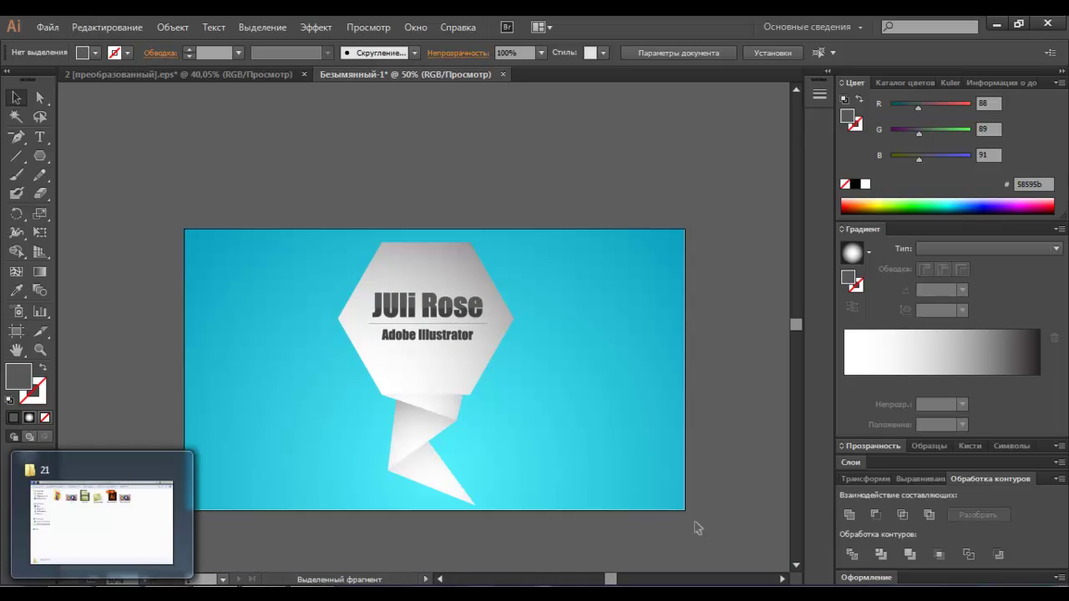